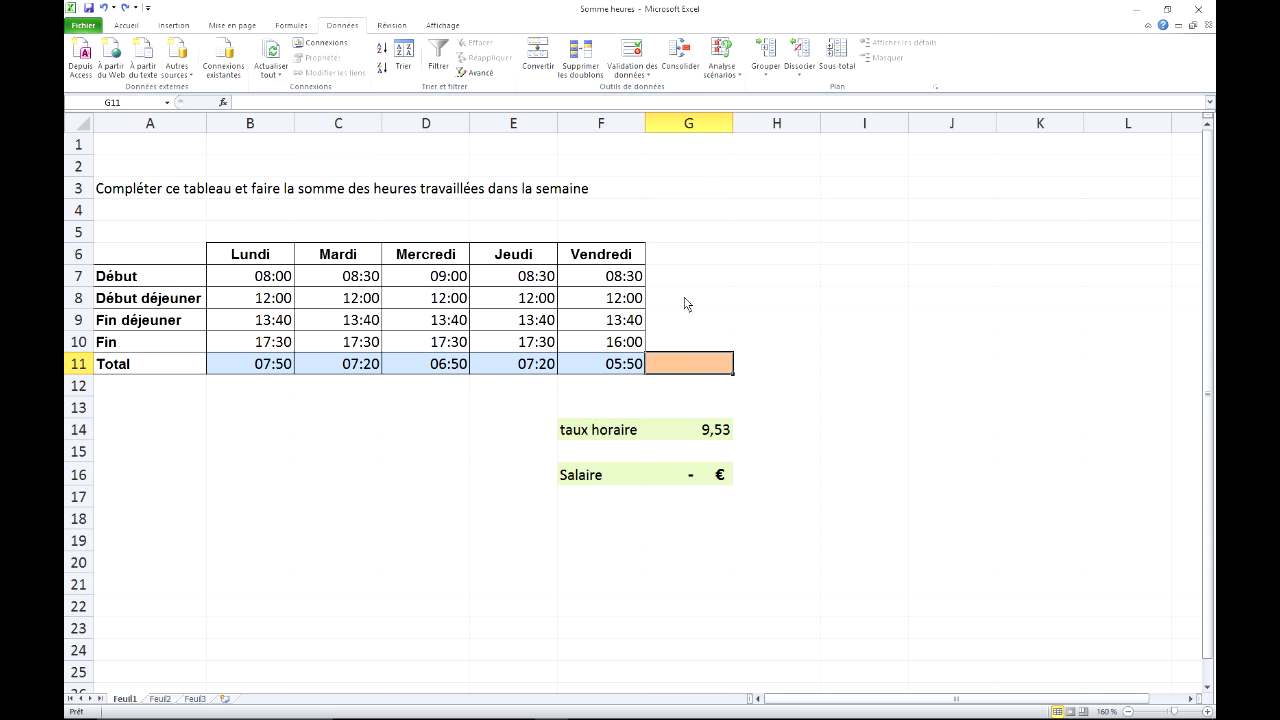
AutoSum B11:F11 into G11 so the weekly total shows 11:10
{"action": "left_click", "coordinate": [127, 27]}
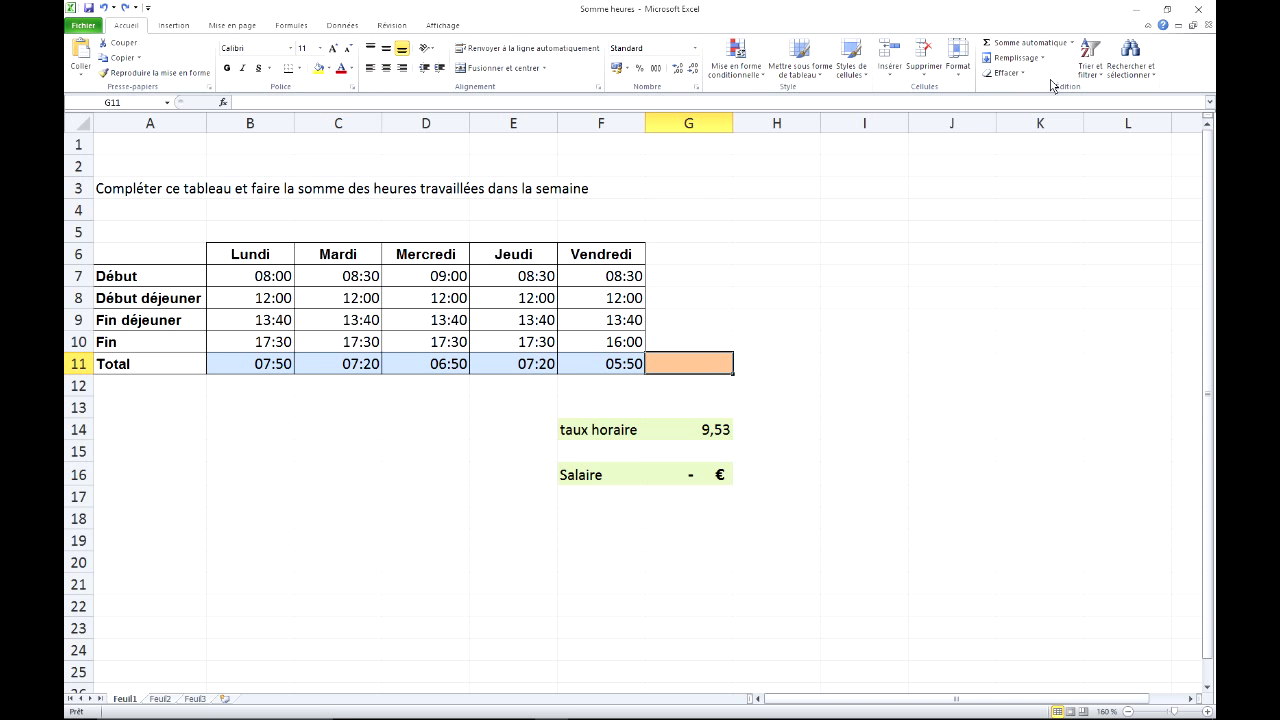
{"action": "left_click", "coordinate": [1035, 43]}
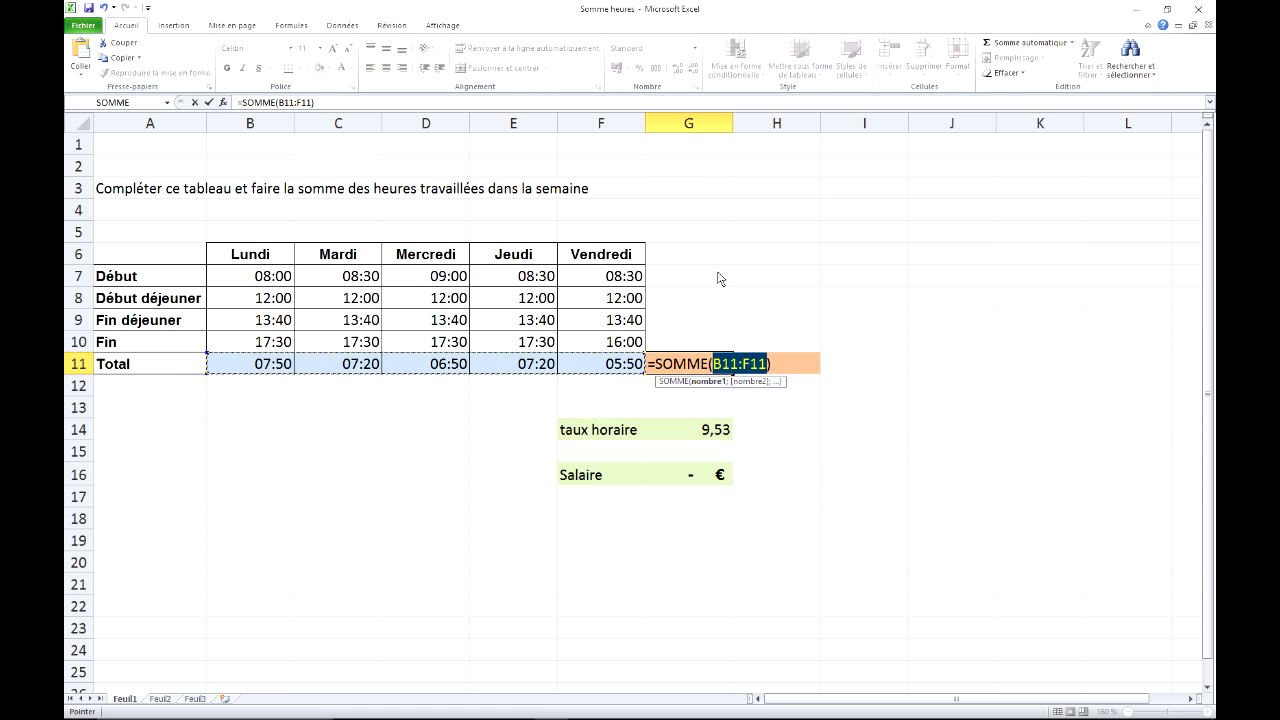
{"action": "key", "text": "Return"}
{"action": "left_click", "coordinate": [707, 364]}
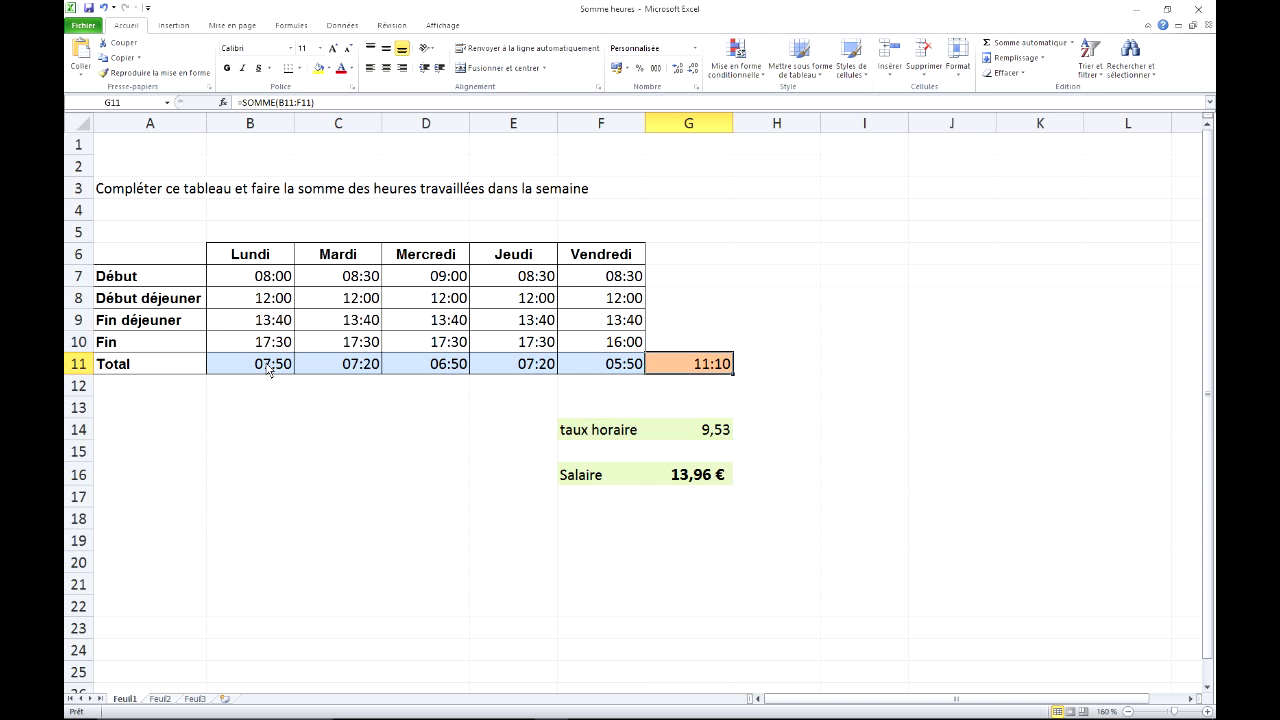
Give G11 the Heure type 37:30:55 so the weekly total reads 35:10:00
{"action": "right_click", "coordinate": [708, 369]}
{"action": "left_click", "coordinate": [781, 556]}
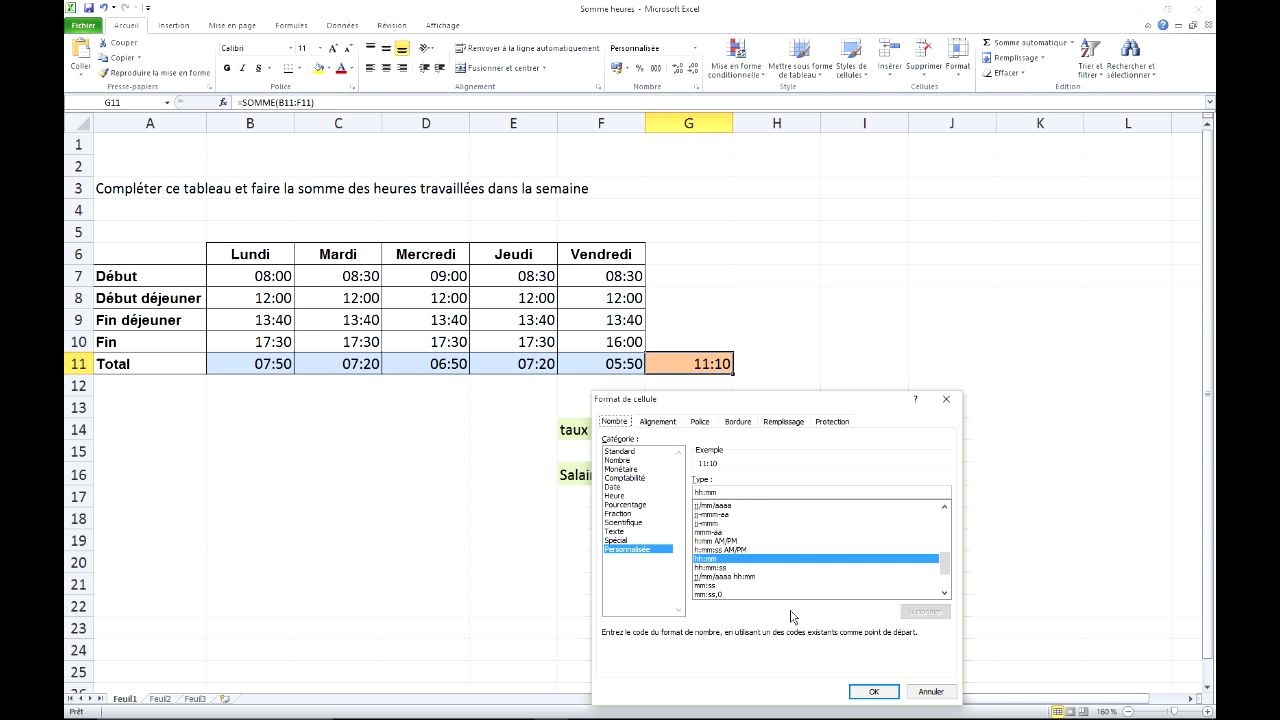
{"action": "left_click_drag", "start_coordinate": [786, 400], "coordinate": [769, 279]}
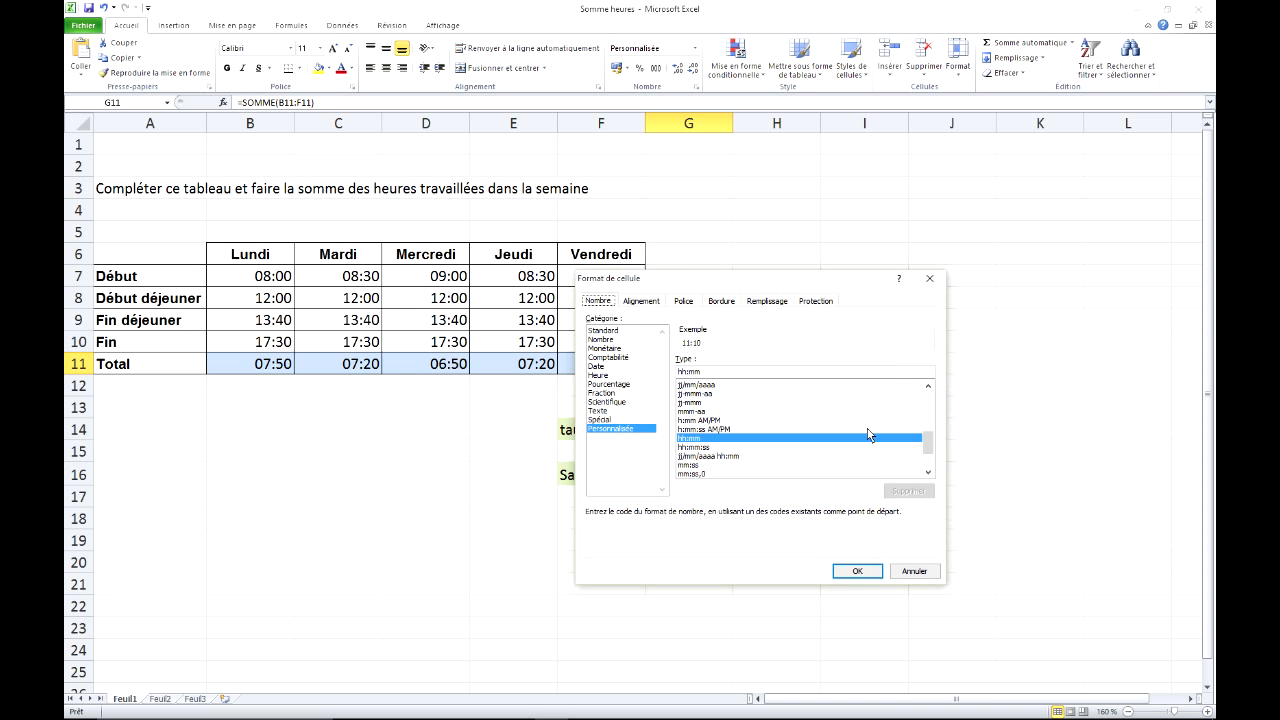
{"action": "left_click", "coordinate": [928, 471]}
{"action": "left_click", "coordinate": [928, 471]}
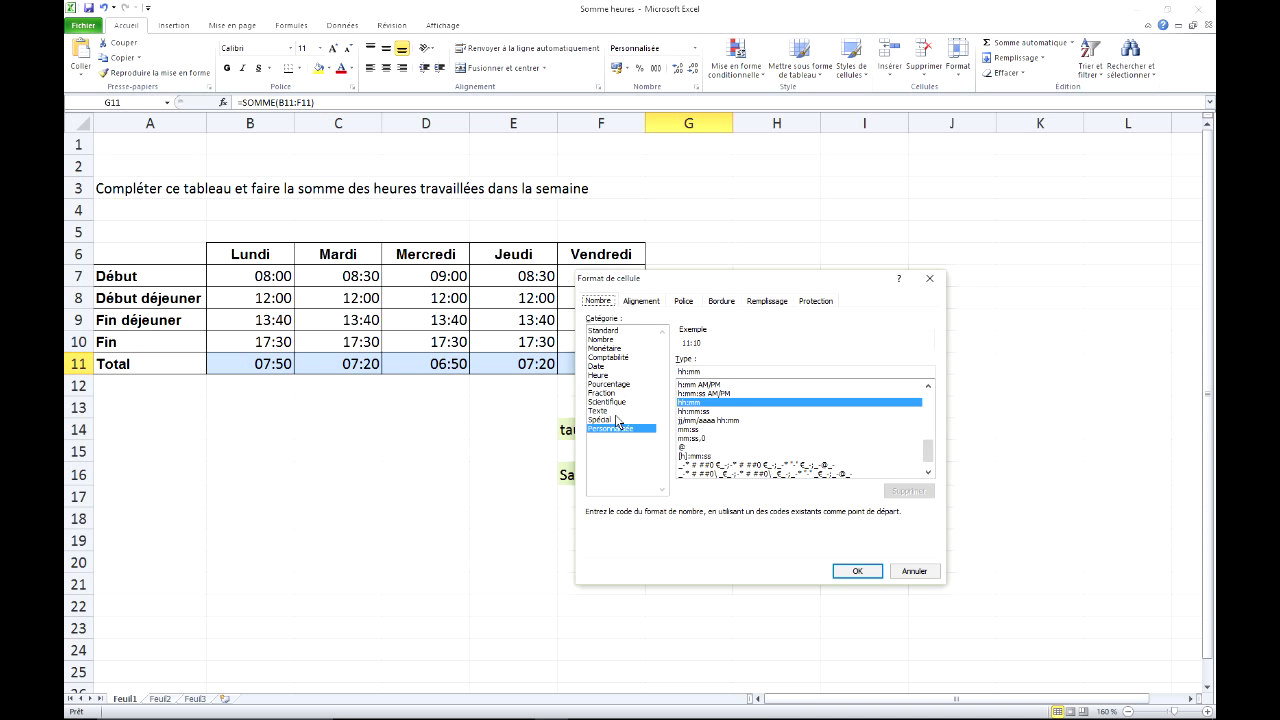
{"action": "left_click", "coordinate": [603, 375]}
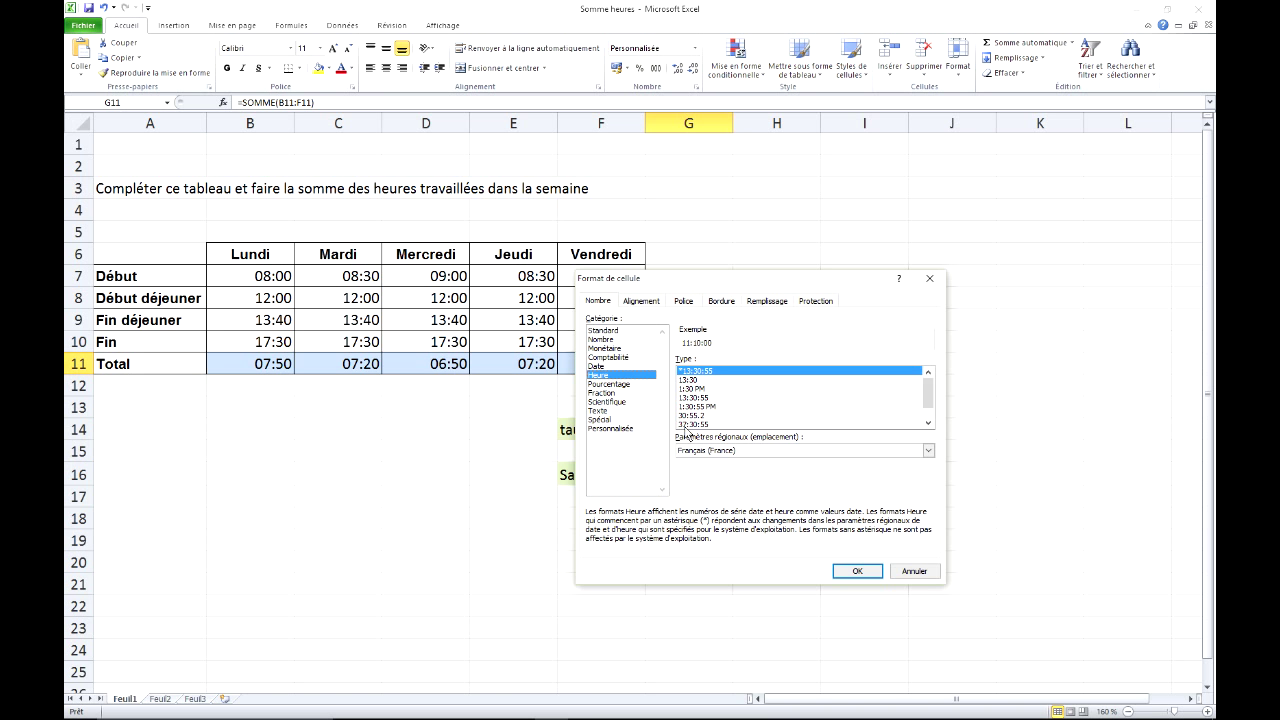
{"action": "left_click", "coordinate": [689, 425]}
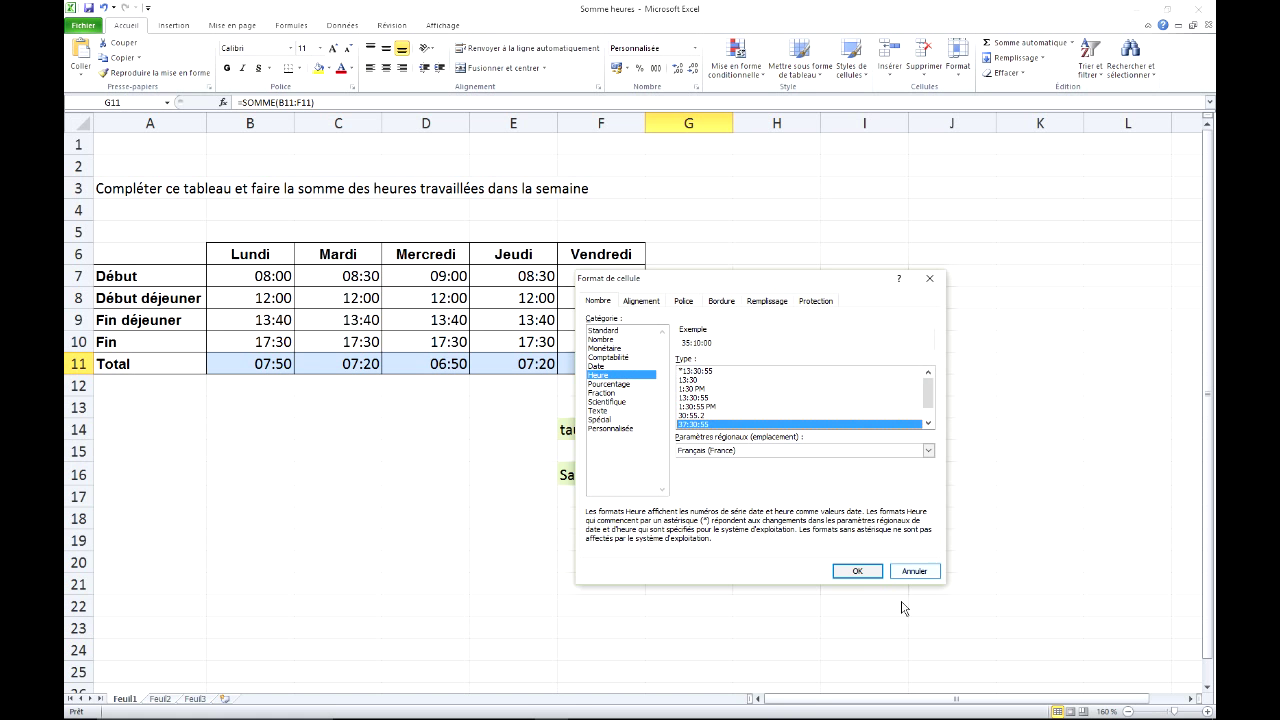
{"action": "left_click", "coordinate": [858, 572]}
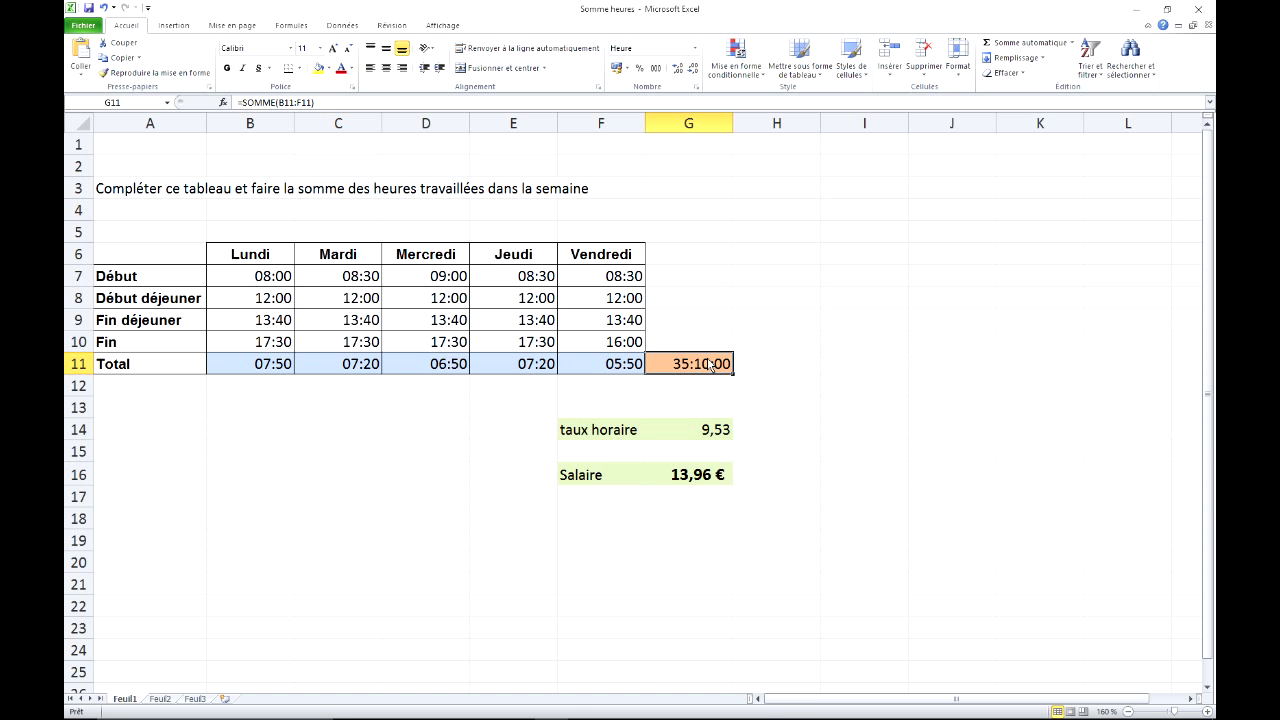
Put =SOMME(B11:F11) in H11 and give it the Standard number format
{"action": "left_click", "coordinate": [782, 366]}
{"action": "left_click", "coordinate": [1025, 42]}
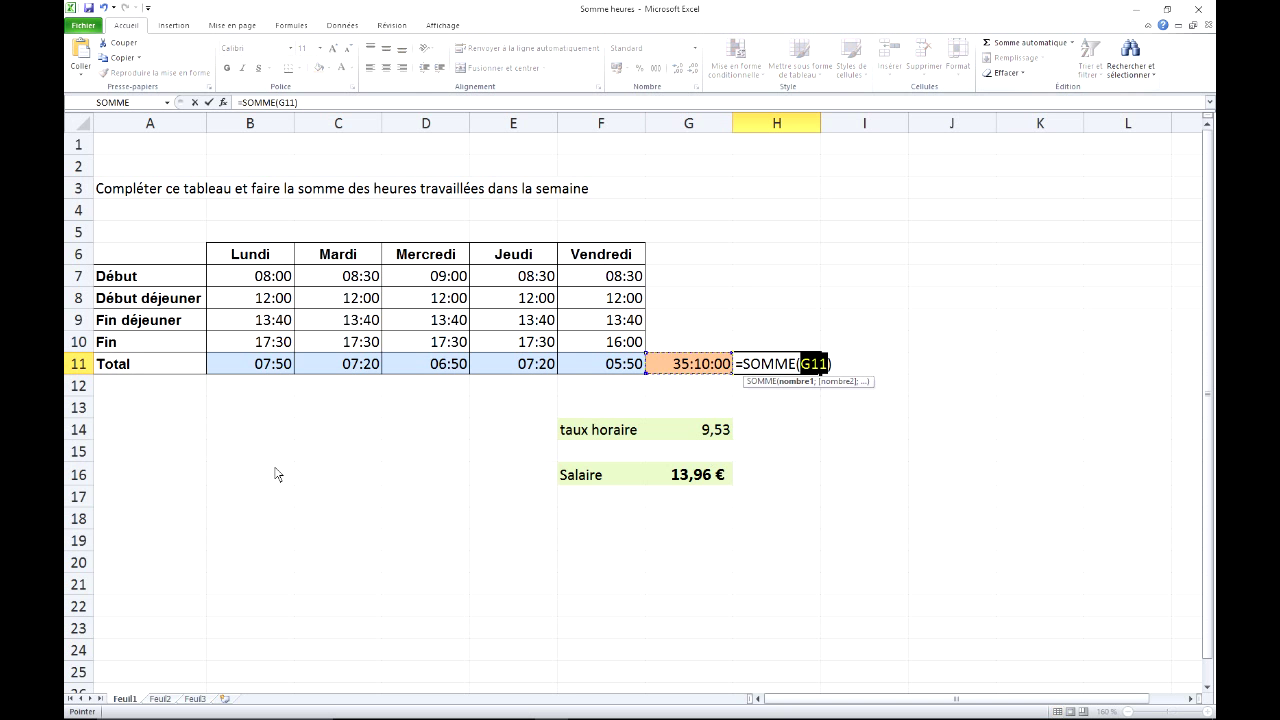
{"action": "left_click_drag", "start_coordinate": [272, 366], "coordinate": [612, 368]}
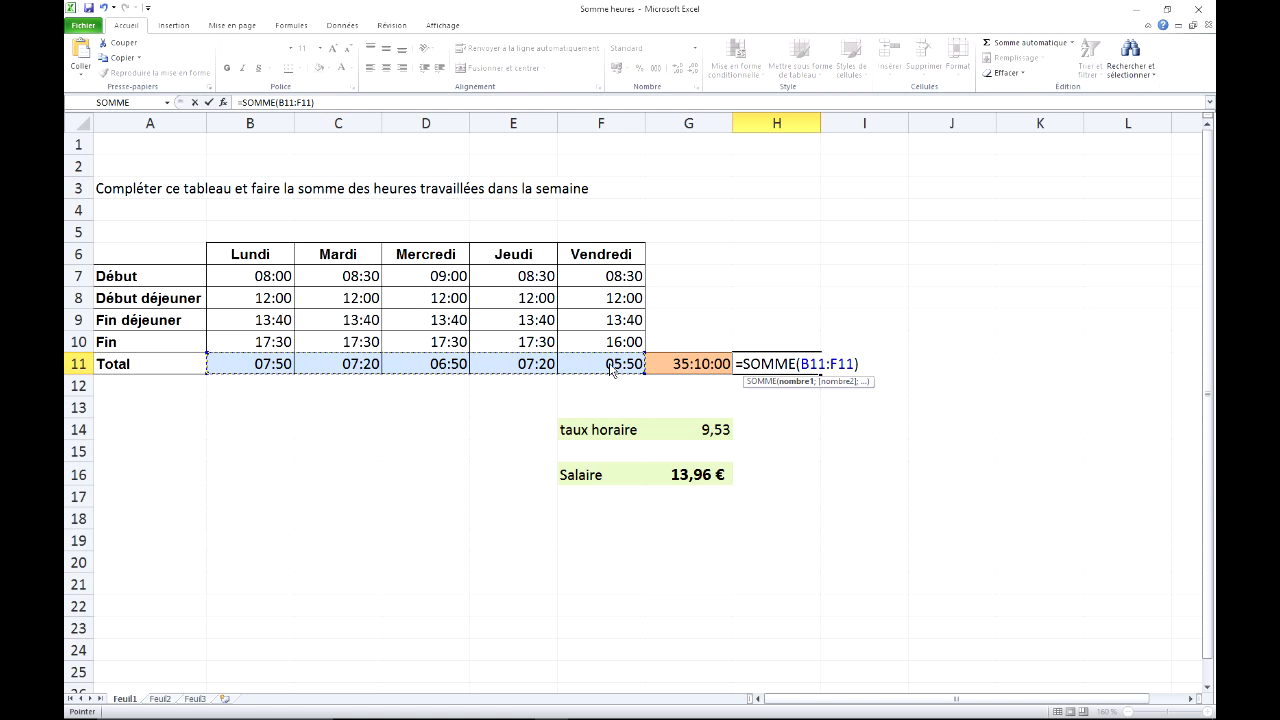
{"action": "key", "text": "Return"}
{"action": "left_click", "coordinate": [779, 366]}
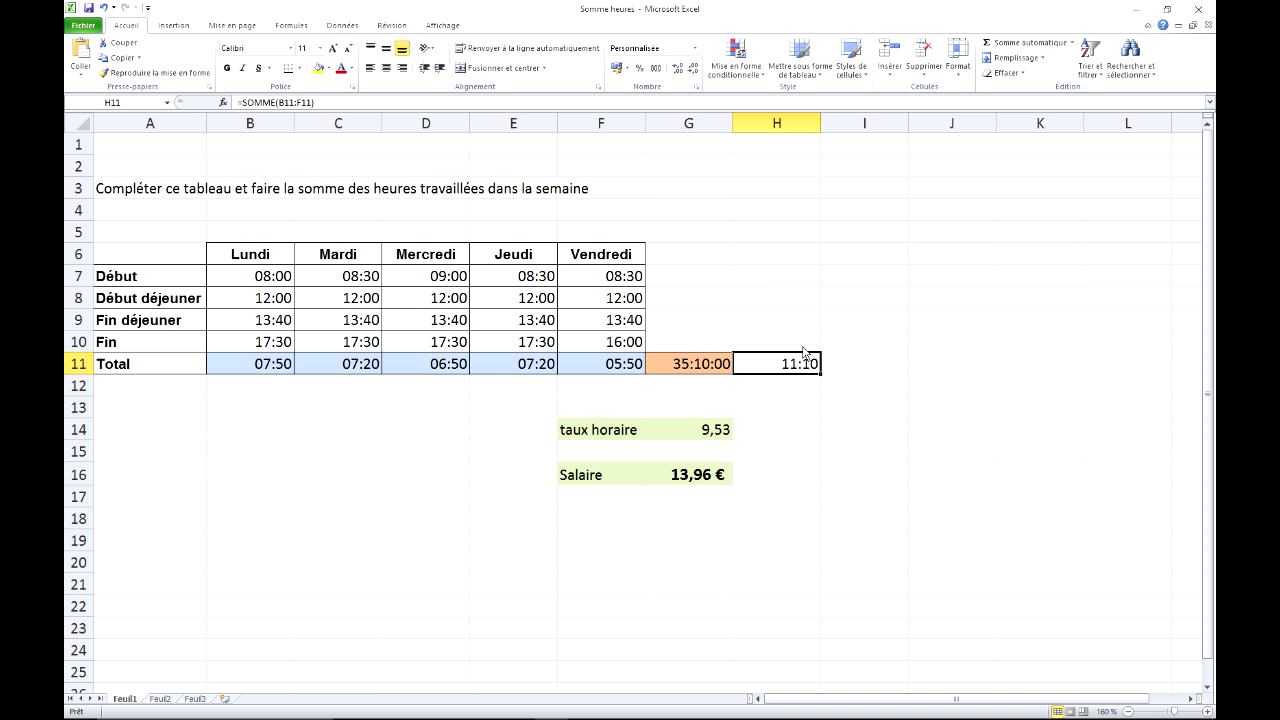
{"action": "right_click", "coordinate": [795, 373]}
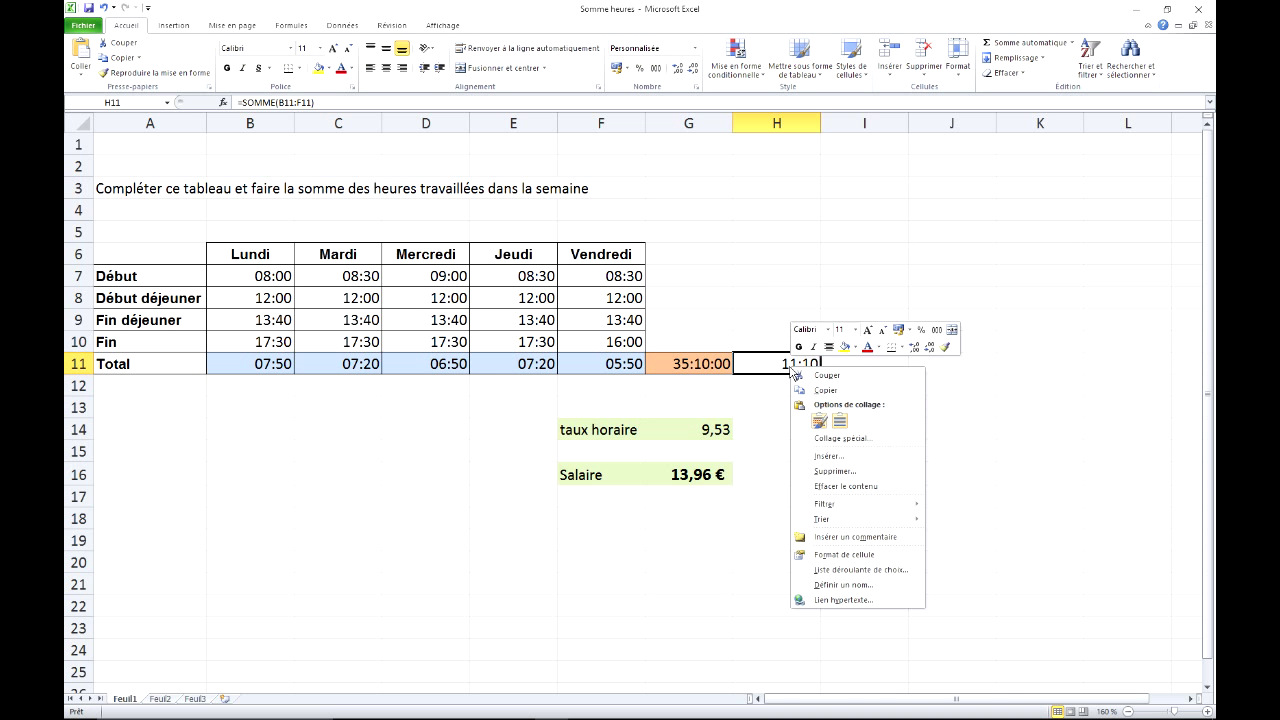
{"action": "left_click", "coordinate": [872, 555]}
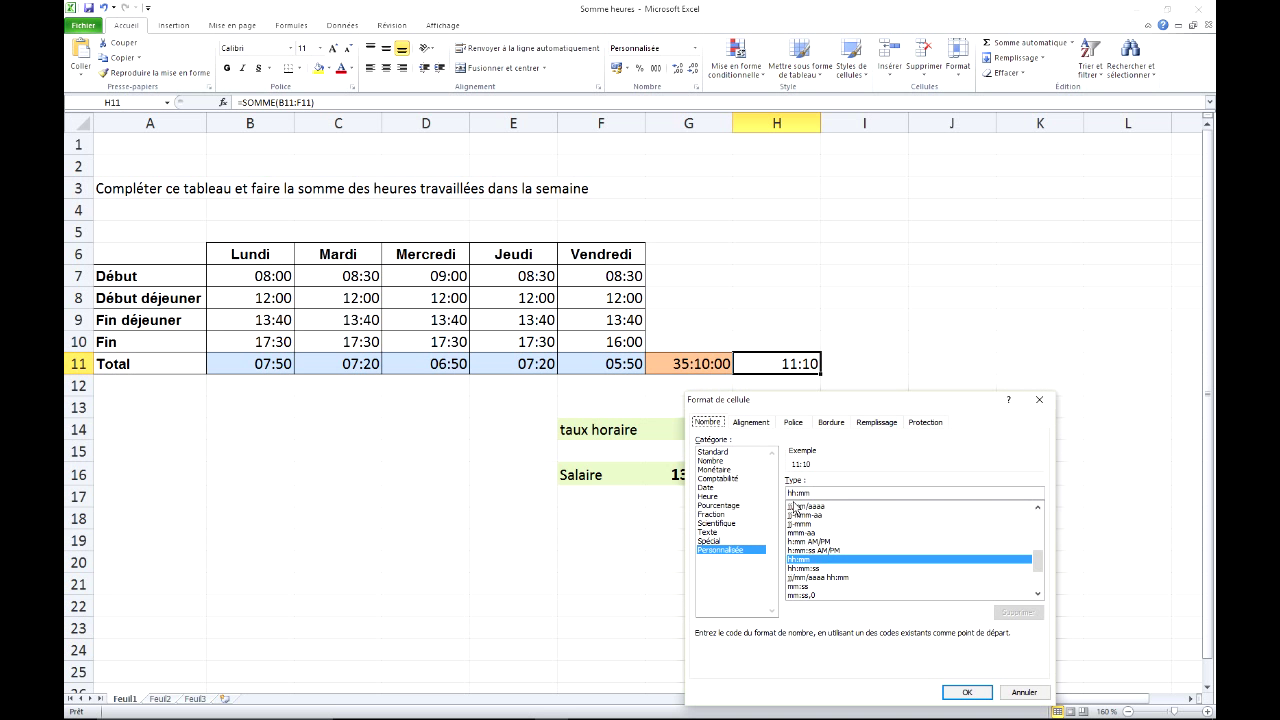
{"action": "left_click", "coordinate": [715, 455]}
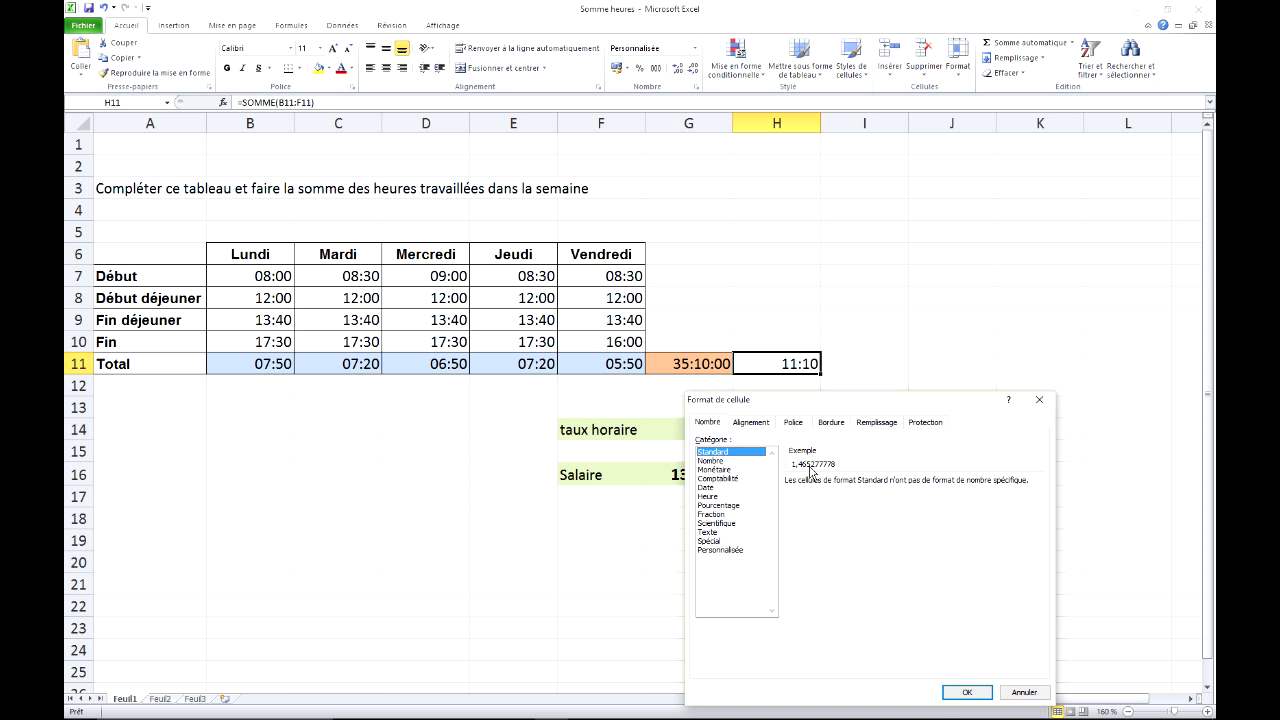
{"action": "left_click", "coordinate": [966, 691]}
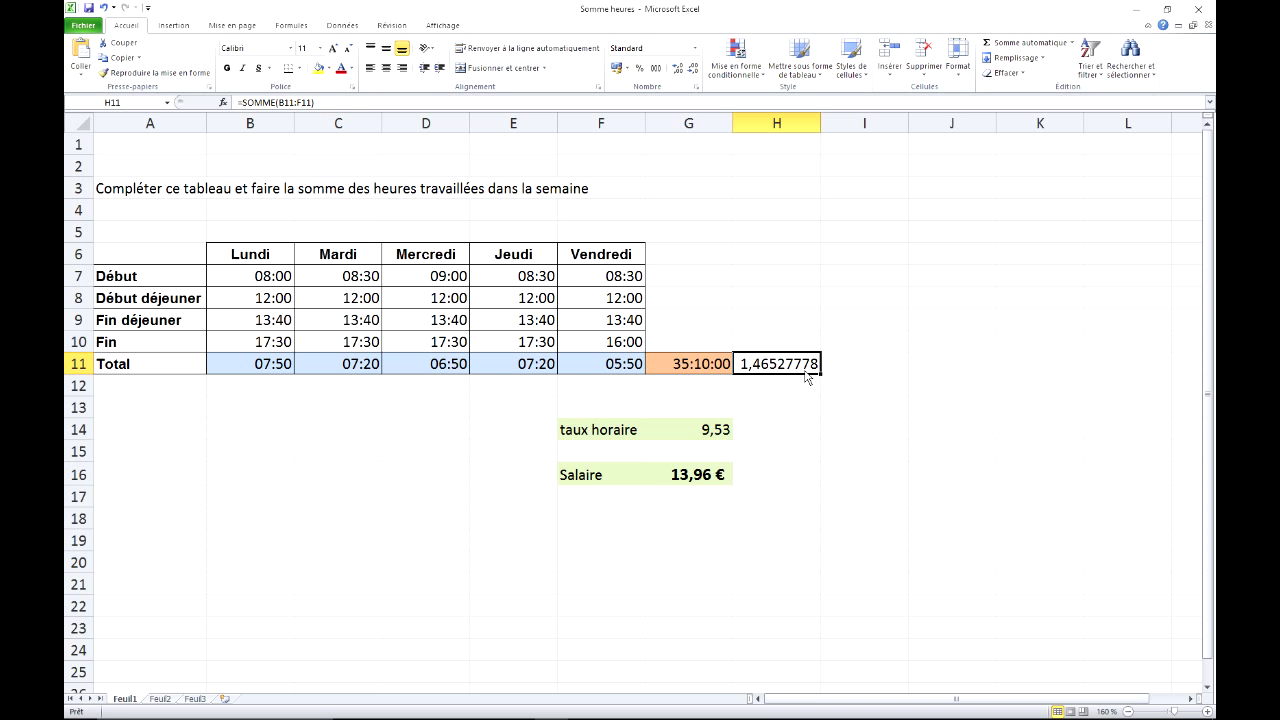
Append *24 to the H11 formula and reapply Standard, giving 35,1666667 hours
{"action": "left_click", "coordinate": [341, 104]}
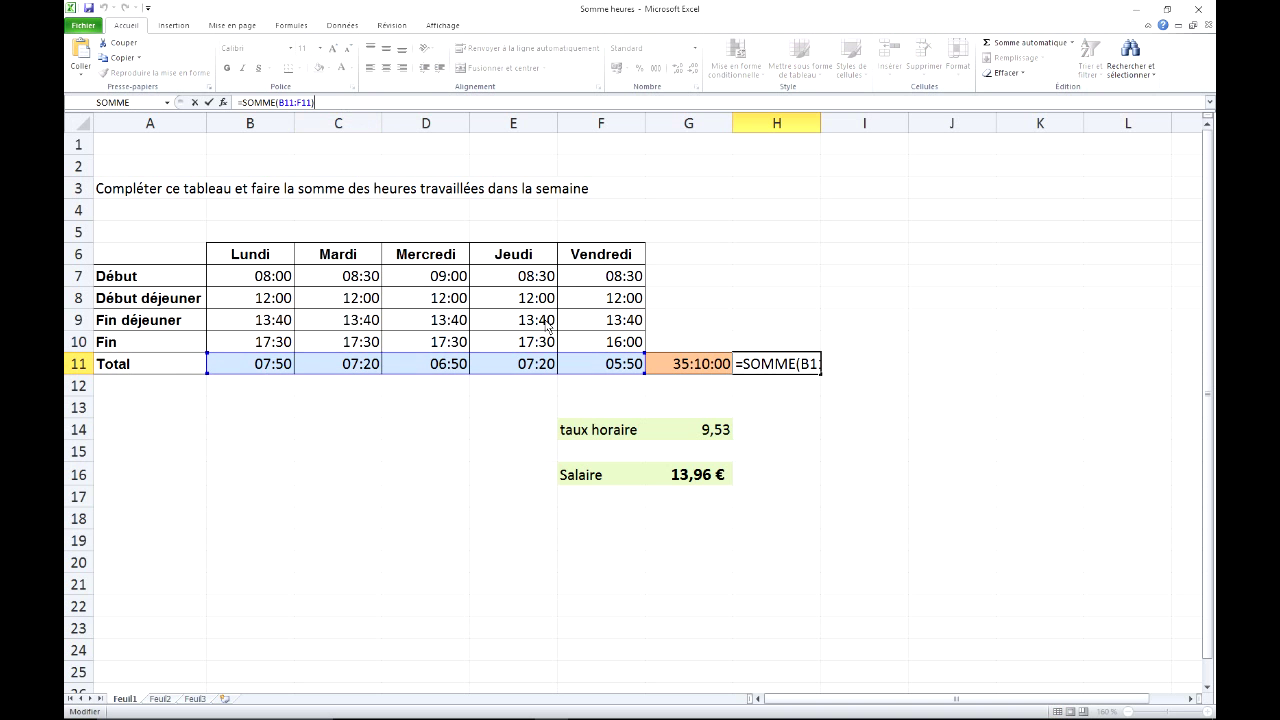
{"action": "type", "text": "*24"}
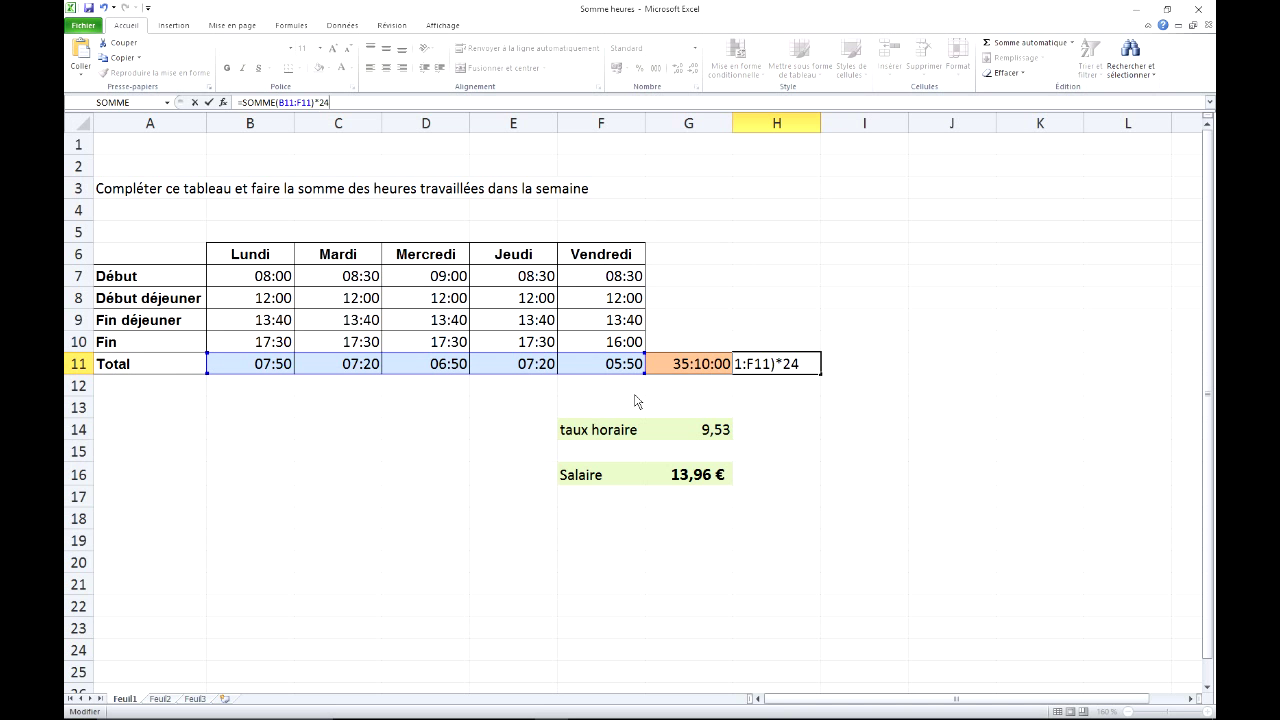
{"action": "key", "text": "Return"}
{"action": "left_click", "coordinate": [786, 357]}
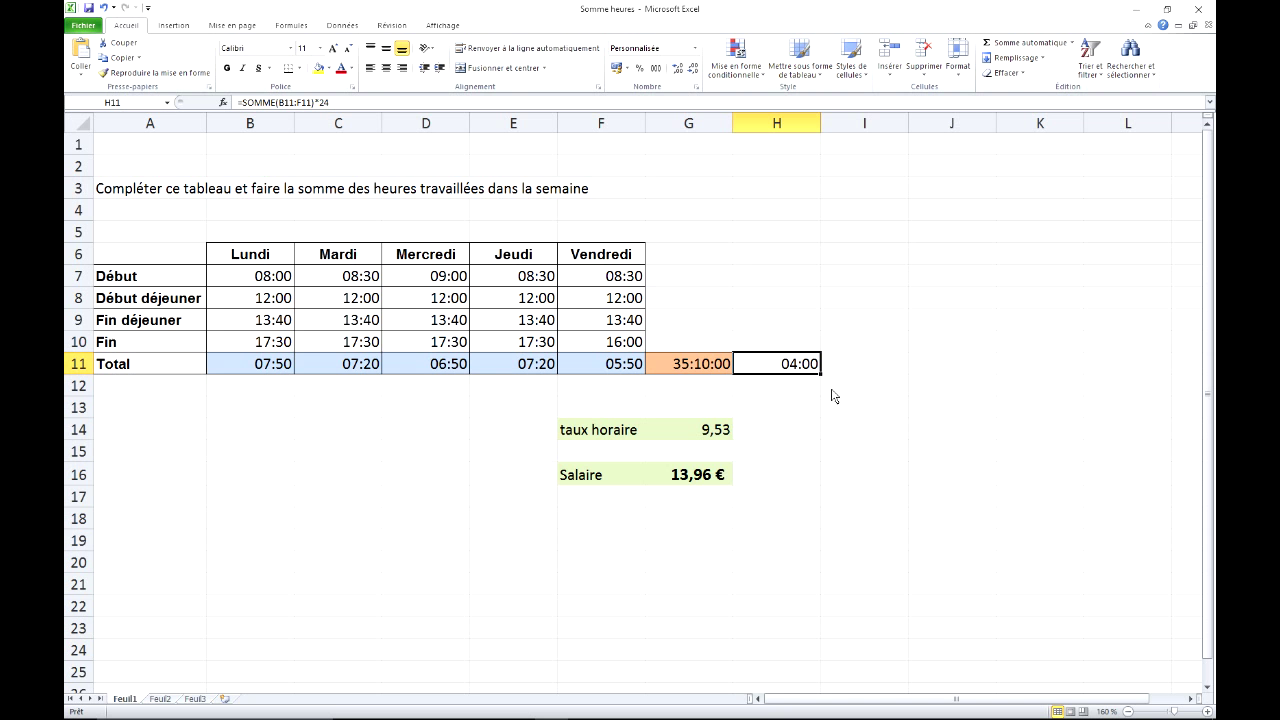
{"action": "right_click", "coordinate": [797, 364]}
{"action": "left_click", "coordinate": [871, 552]}
{"action": "left_click", "coordinate": [712, 450]}
{"action": "left_click", "coordinate": [958, 691]}
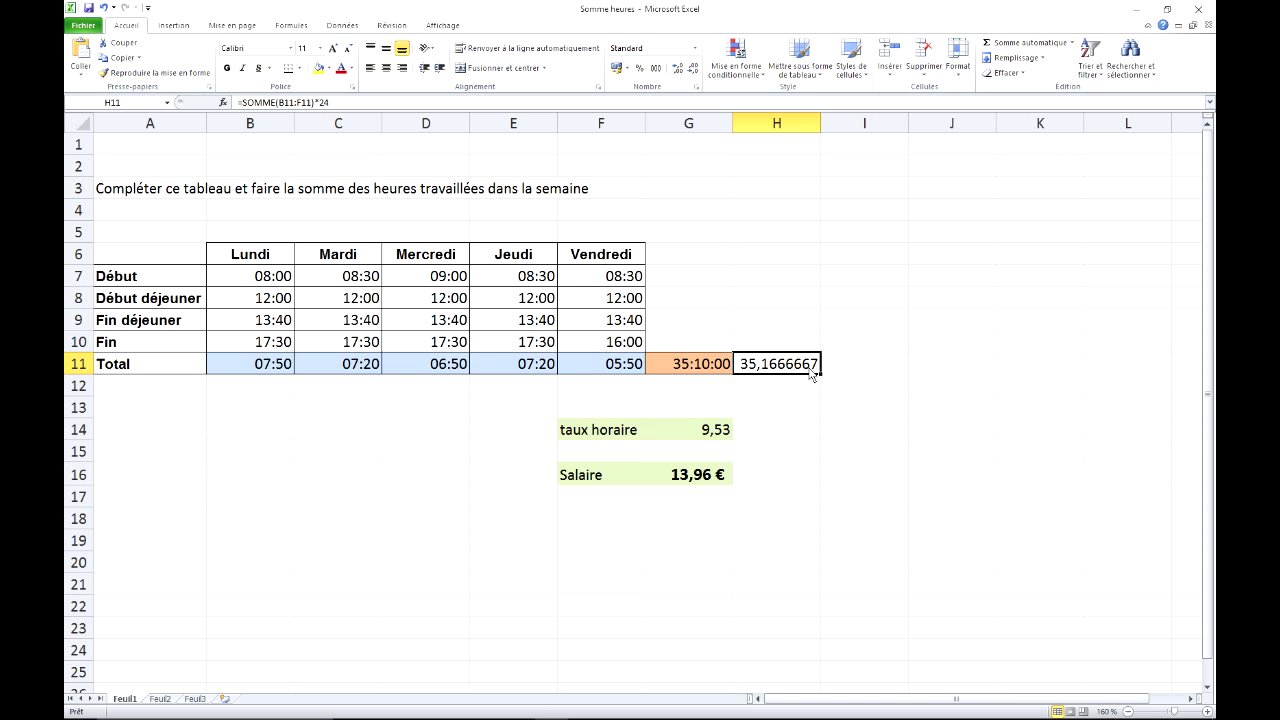
{"action": "left_click", "coordinate": [721, 366]}
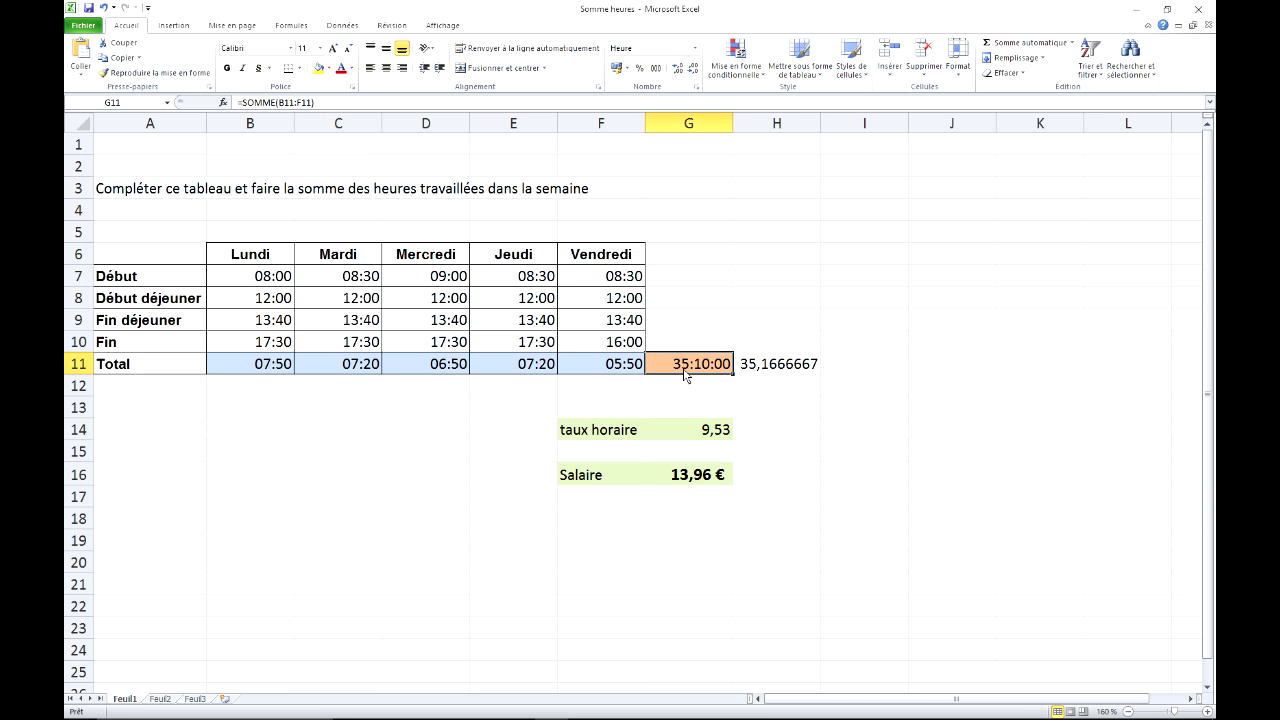
{"action": "left_click", "coordinate": [758, 368]}
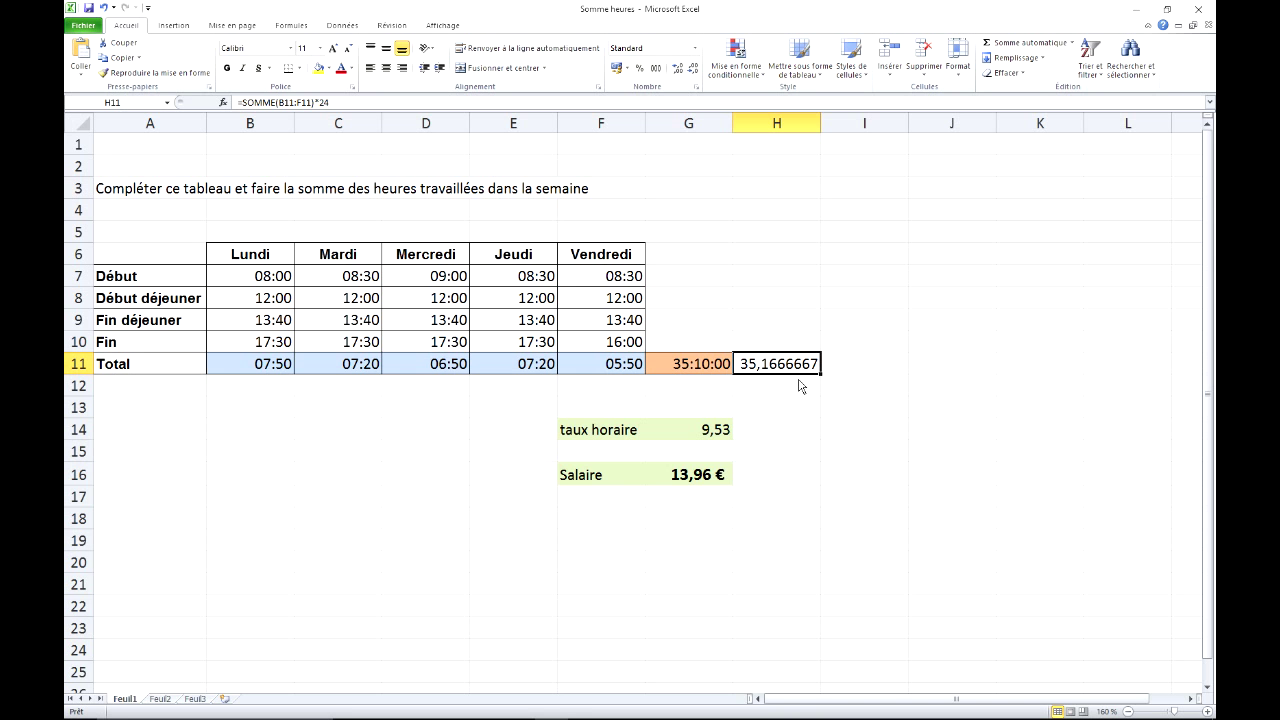
Clear the helper value in H11 and inspect the Salaire formula in G16
{"action": "key", "text": "Delete"}
{"action": "key", "text": "Left"}
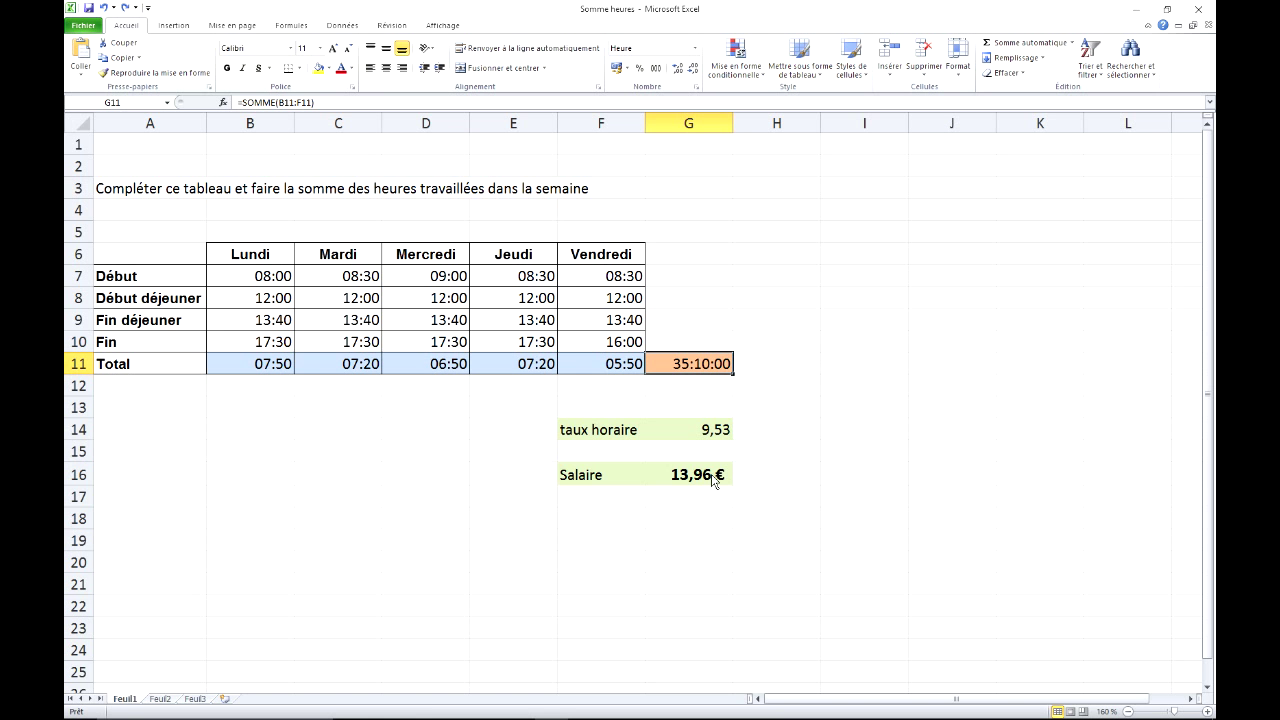
{"action": "left_click", "coordinate": [712, 480]}
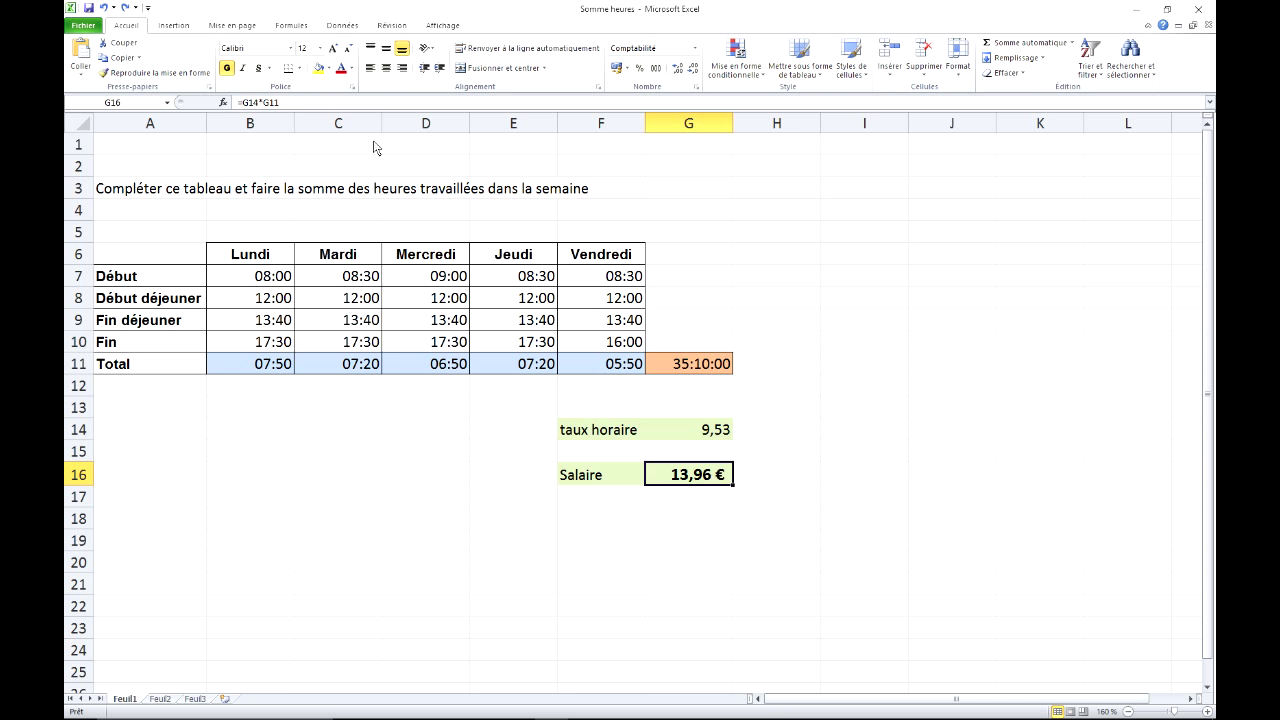
{"action": "left_click", "coordinate": [293, 104]}
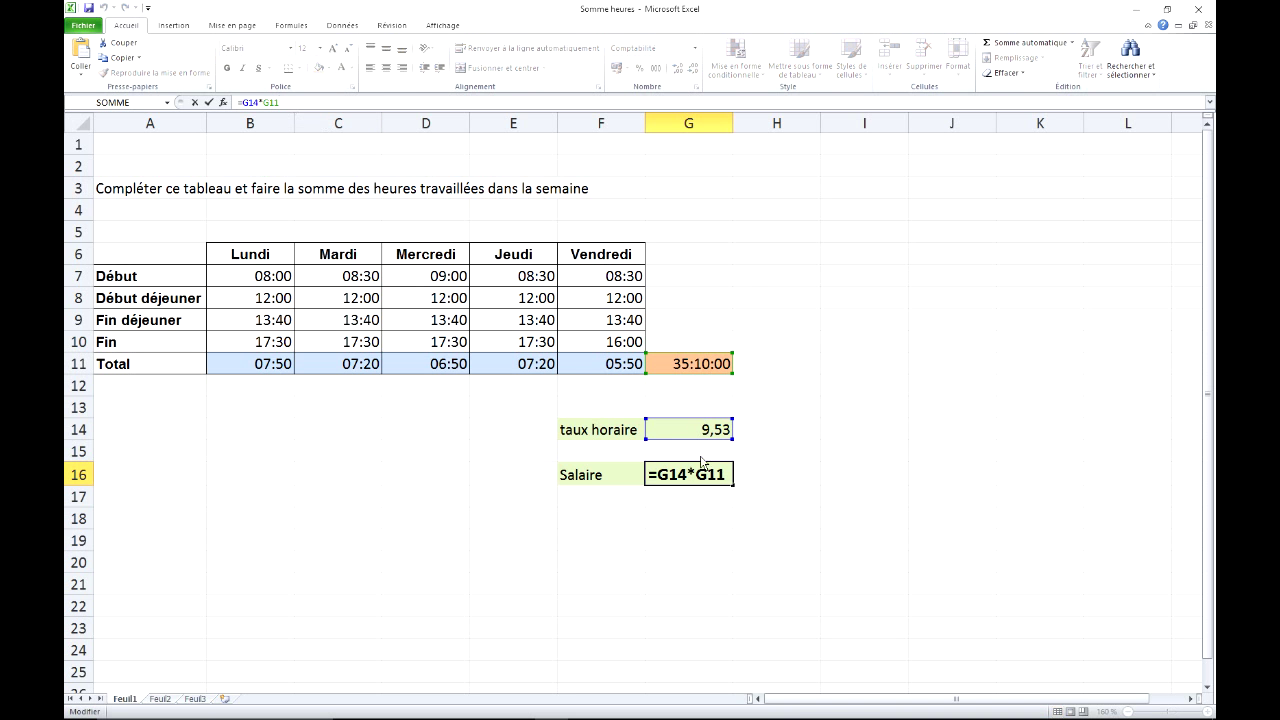
{"action": "key", "text": "ctrl+Return"}
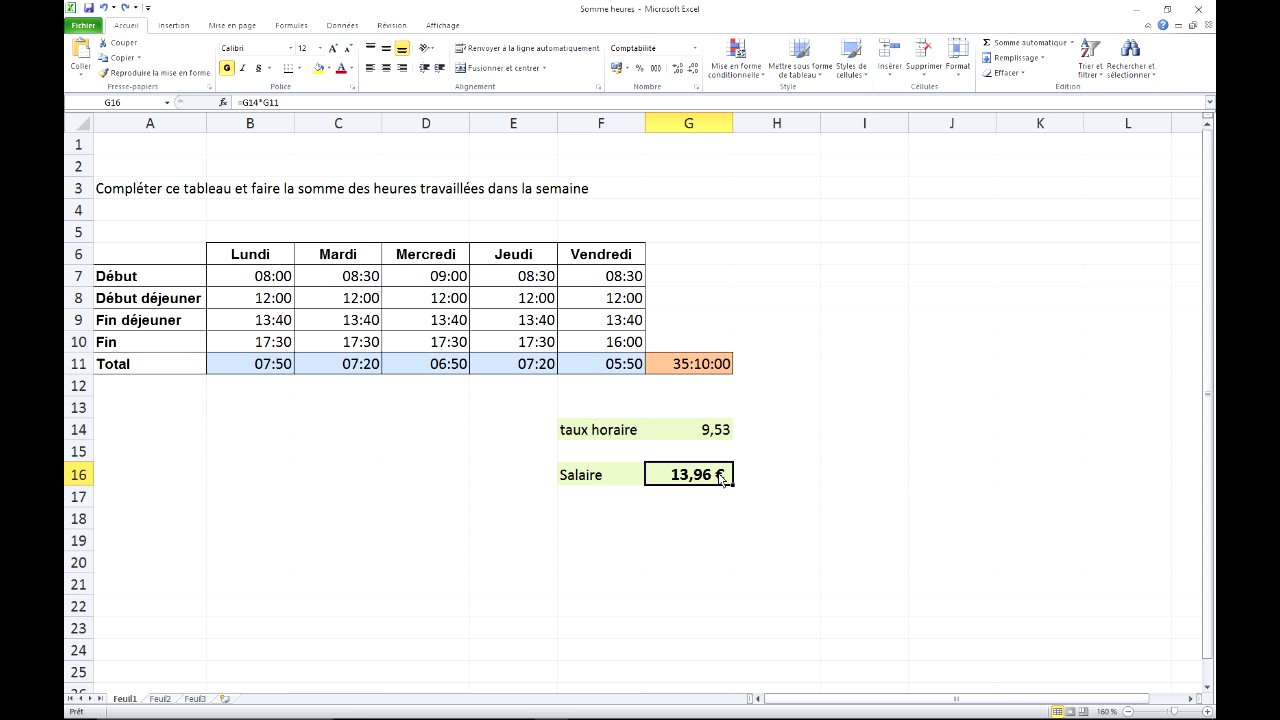
Change the Salaire formula to =G14*G11*24 so it shows 335,14 €
{"action": "left_click", "coordinate": [305, 104]}
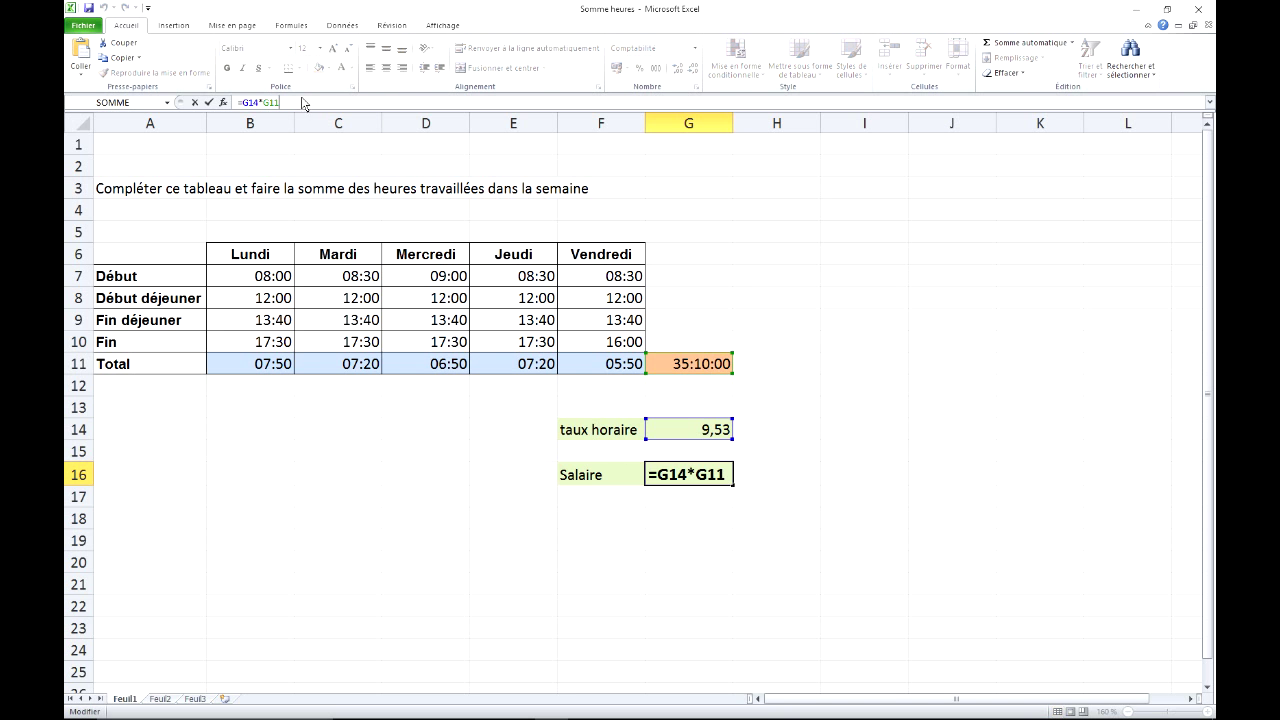
{"action": "type", "text": "*24"}
{"action": "key", "text": "Return"}
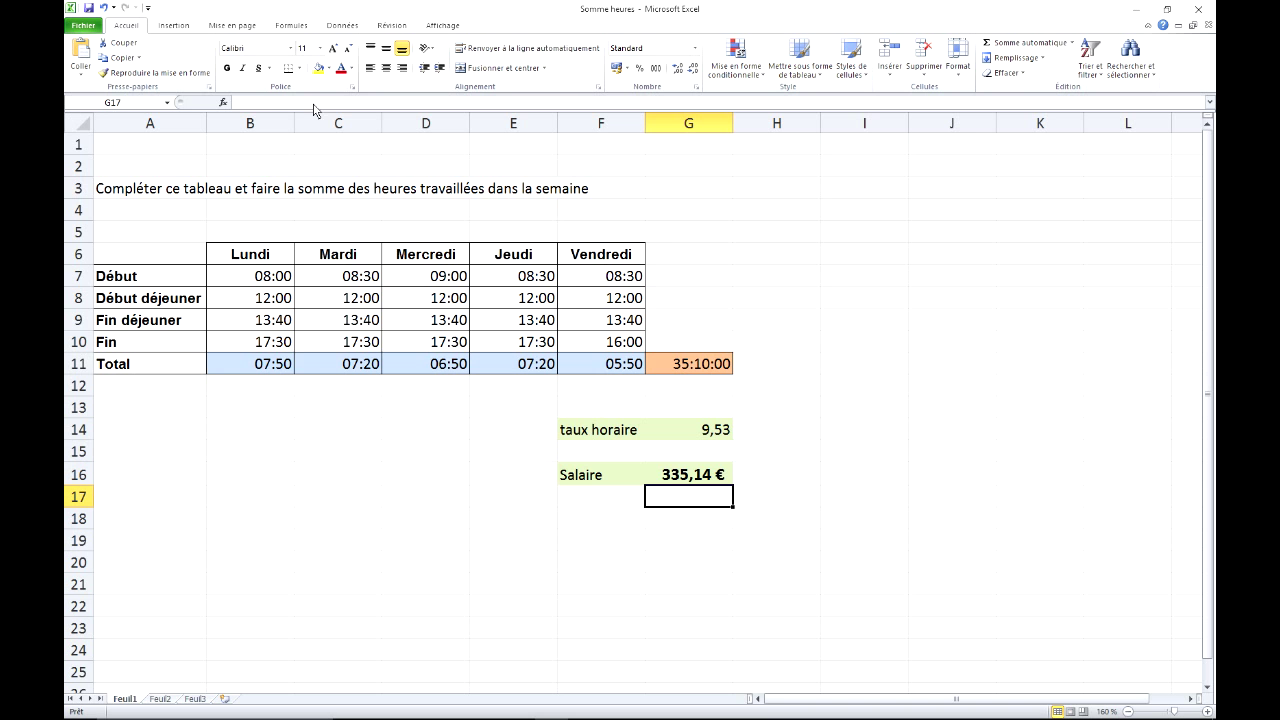
{"action": "left_click", "coordinate": [691, 476]}
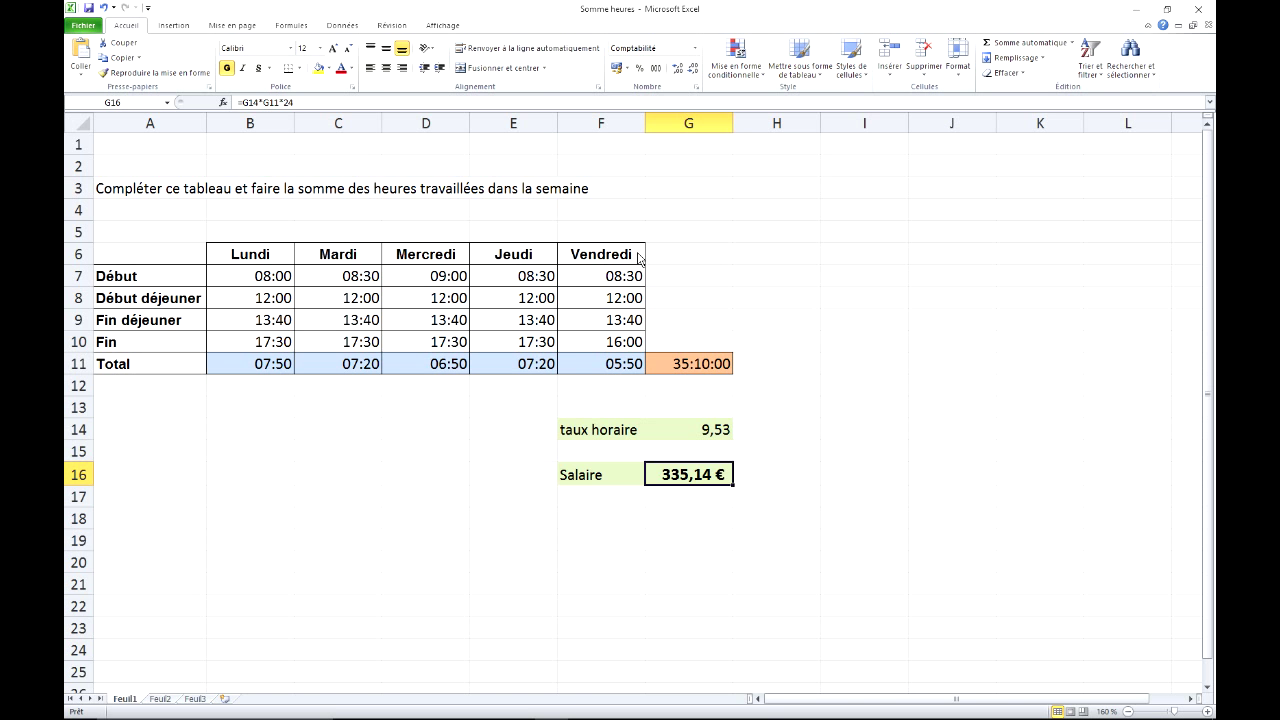
On the Données tab, enter a test 0 in B7 and undo it, keeping 08:00
{"action": "left_click", "coordinate": [343, 25]}
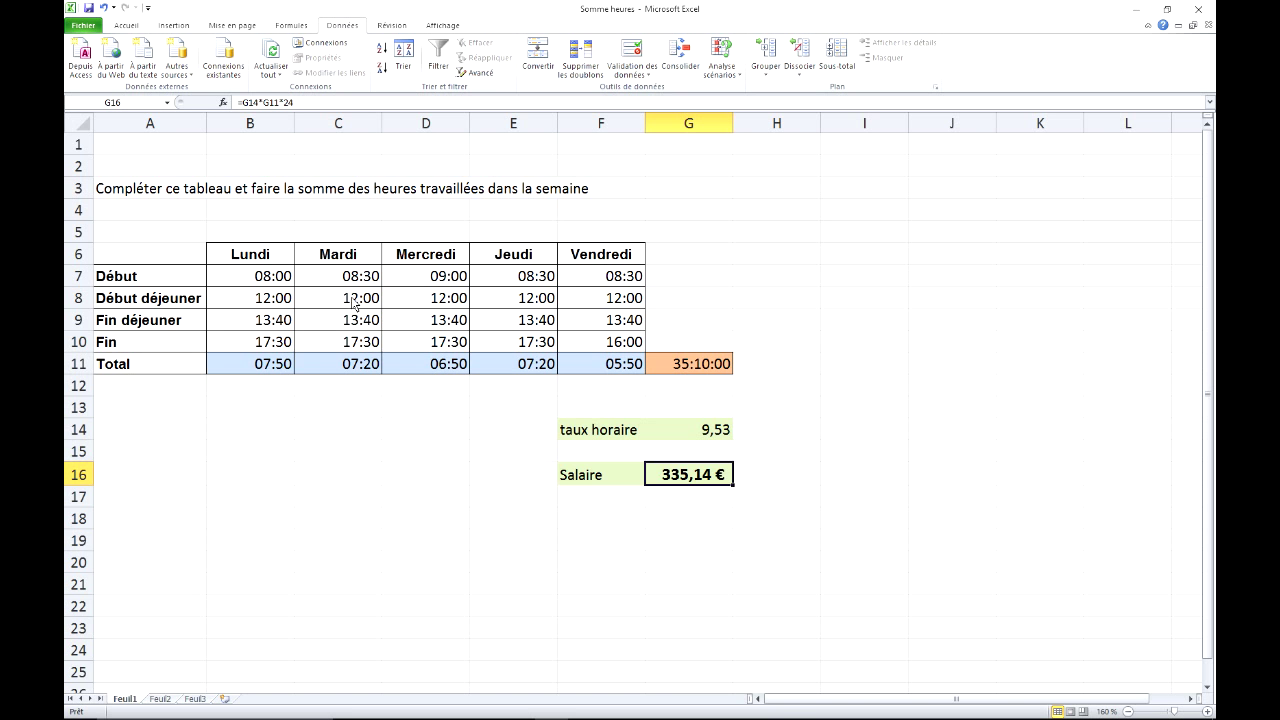
{"action": "left_click", "coordinate": [263, 281]}
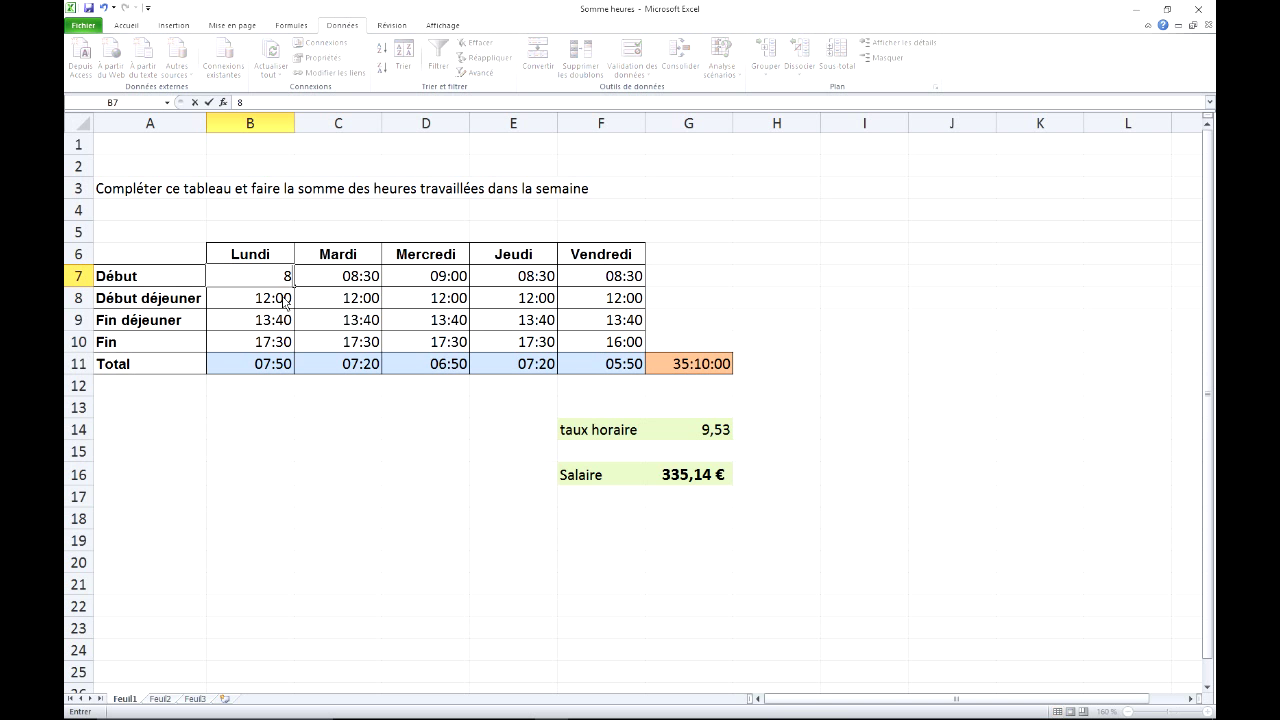
{"action": "type", "text": "0"}
{"action": "key", "text": "Return"}
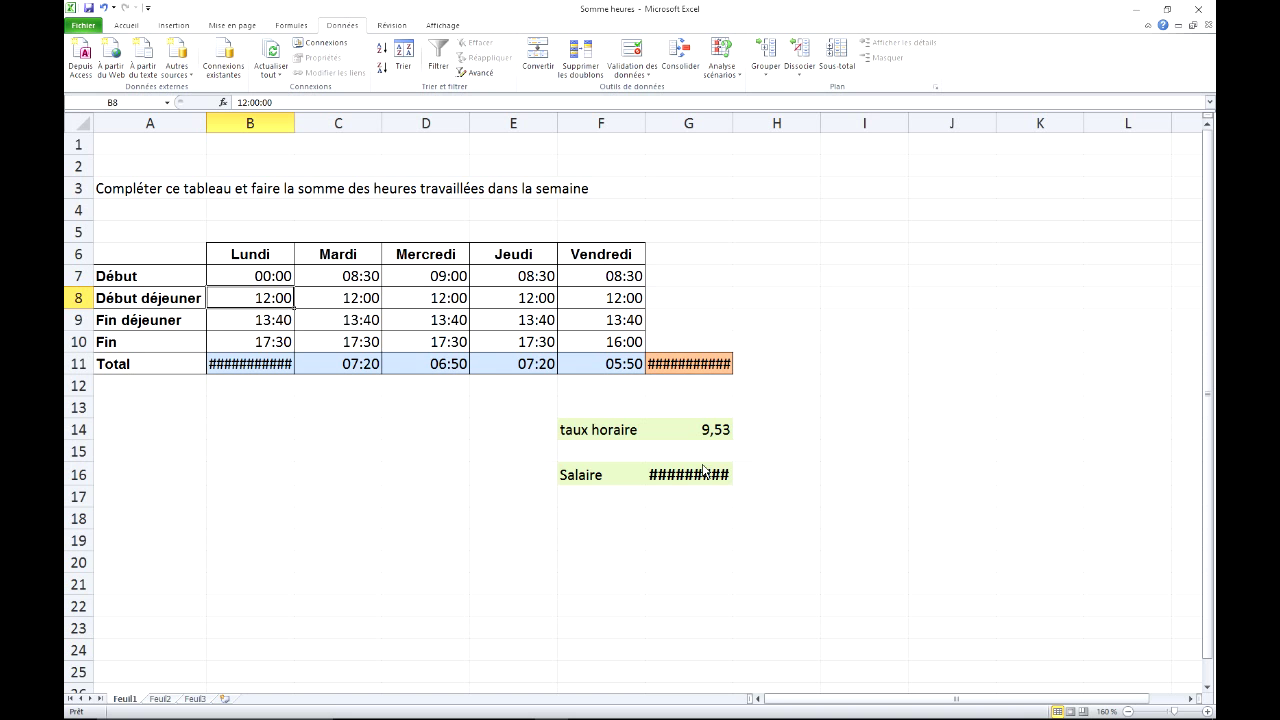
{"action": "left_click", "coordinate": [282, 284]}
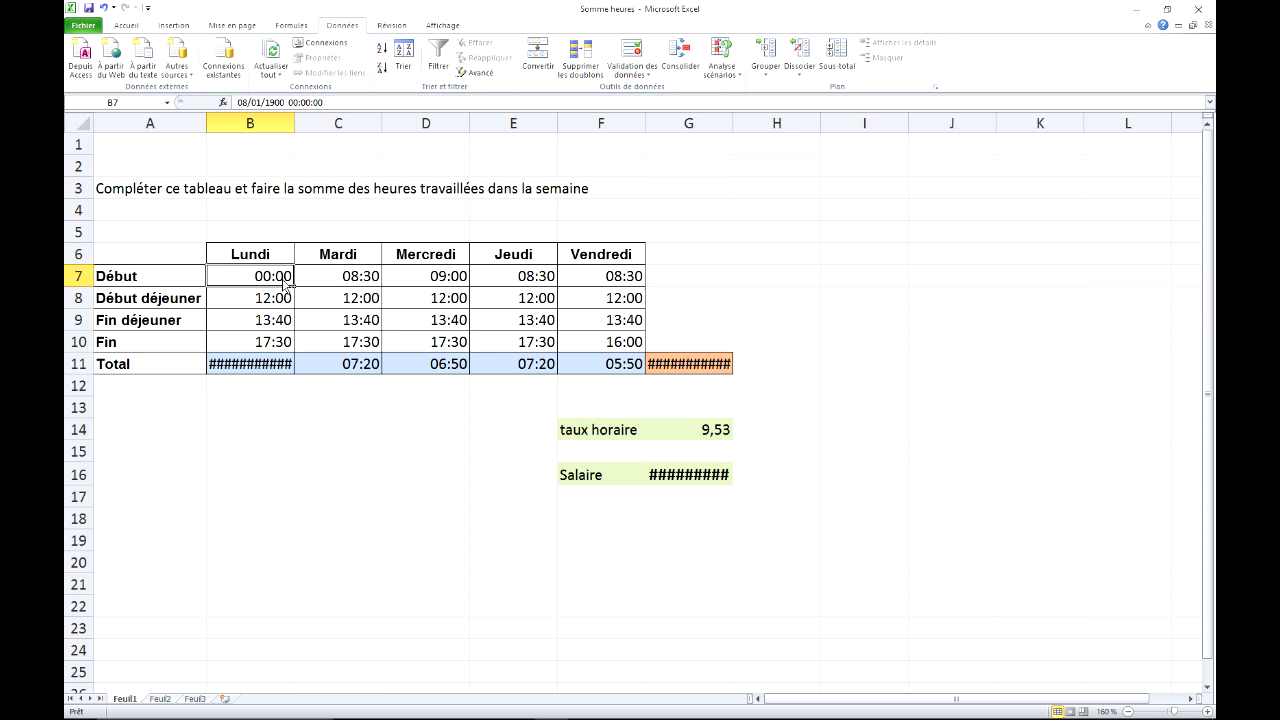
{"action": "left_click", "coordinate": [104, 7]}
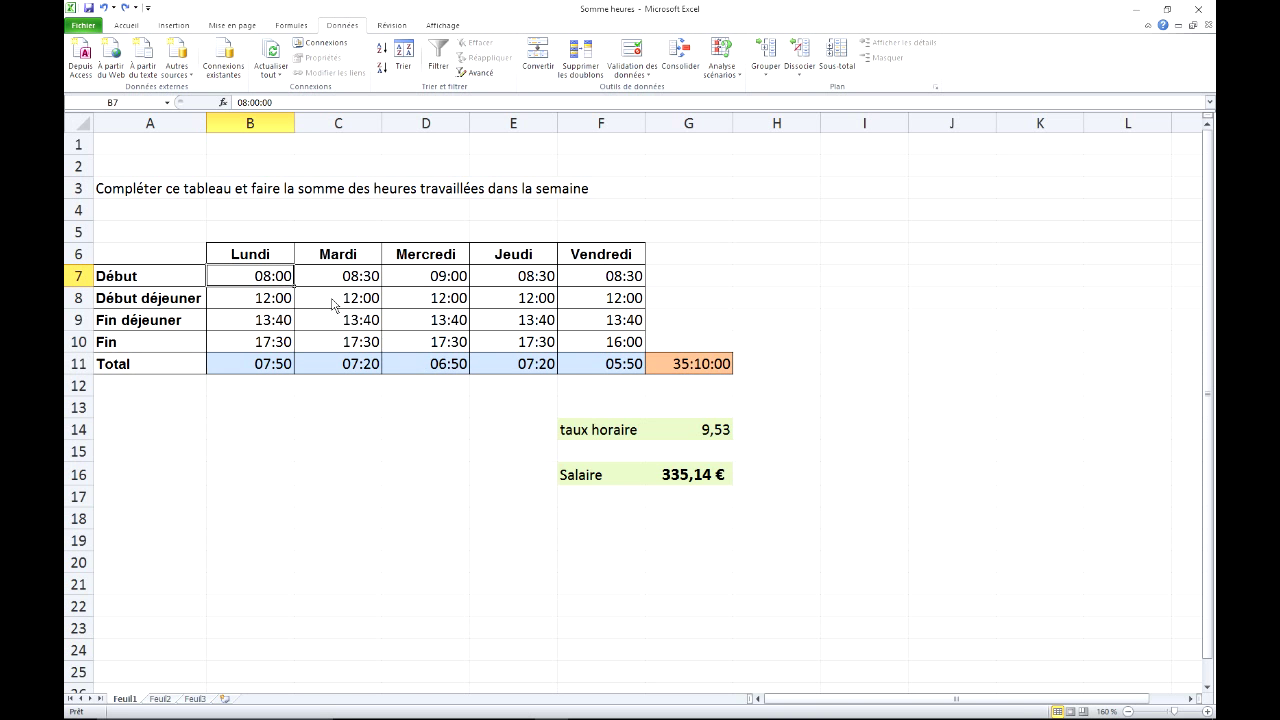
Add a Heure validation rule to B7:F10 allowing times between 7:00 and 19:00
{"action": "mouse_move", "coordinate": [281, 282]}
{"action": "left_mouse_down"}
{"action": "mouse_move", "coordinate": [596, 326]}
{"action": "mouse_move", "coordinate": [592, 352]}
{"action": "left_mouse_up"}
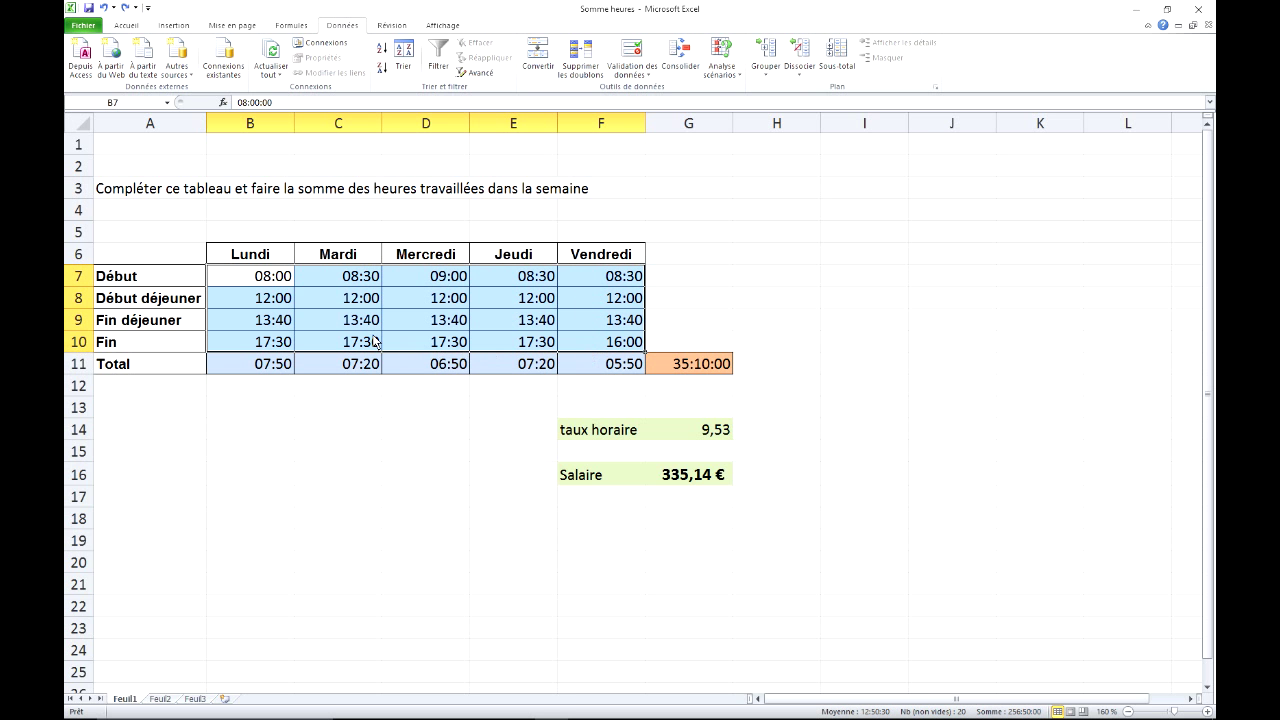
{"action": "left_click", "coordinate": [652, 60]}
{"action": "left_click_drag", "start_coordinate": [922, 100], "coordinate": [884, 171]}
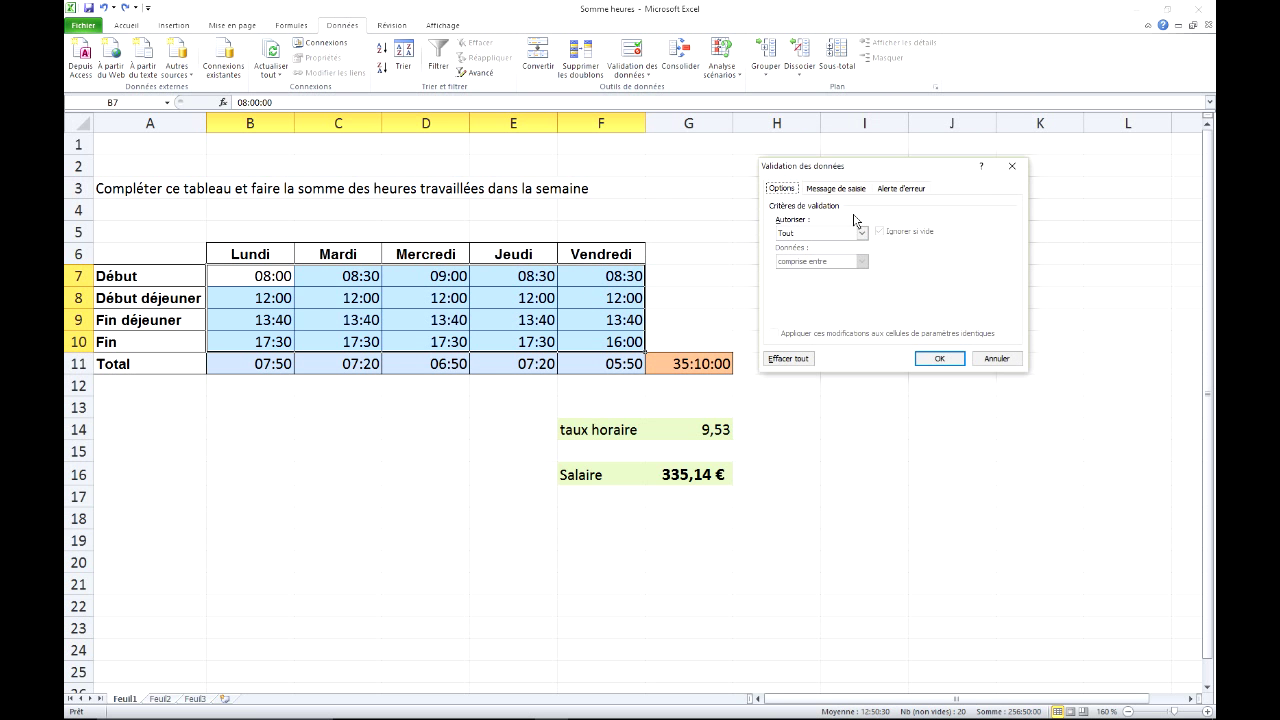
{"action": "left_click", "coordinate": [861, 233]}
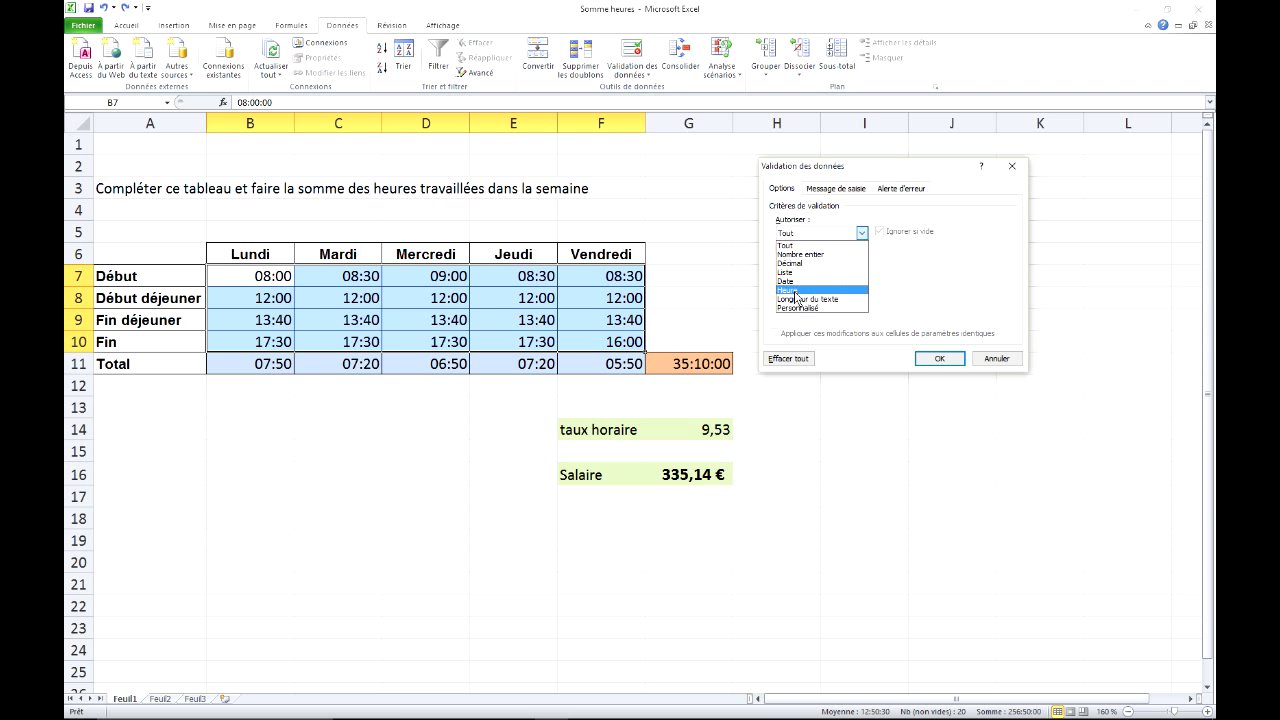
{"action": "left_click", "coordinate": [805, 290]}
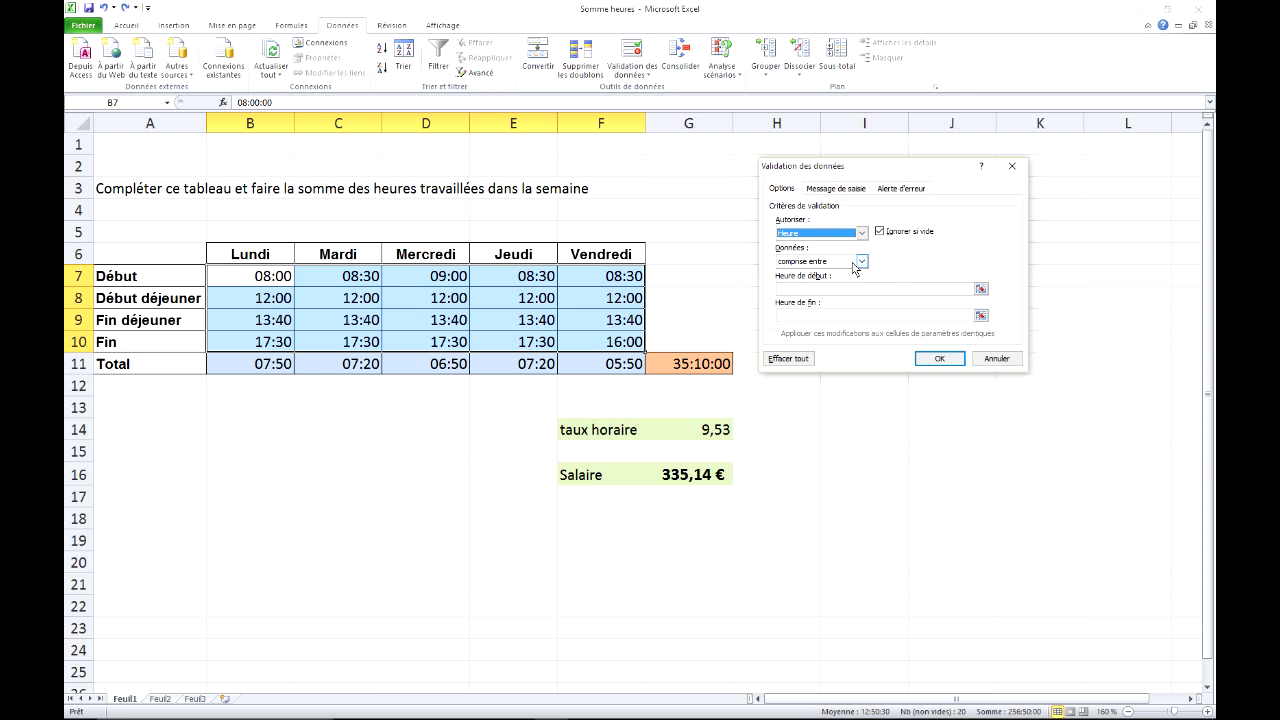
{"action": "left_click", "coordinate": [838, 289]}
{"action": "type", "text": "7:00"}
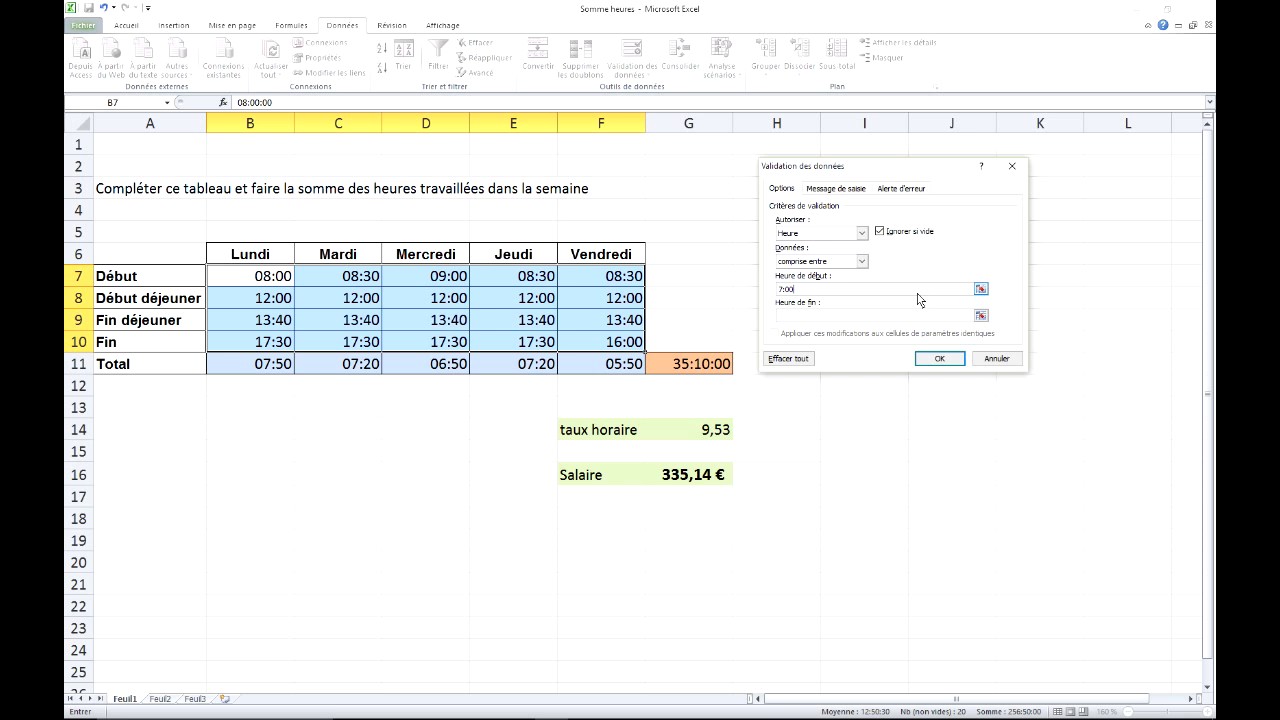
{"action": "left_click", "coordinate": [806, 316]}
{"action": "type", "text": "19:00"}
{"action": "left_click_drag", "start_coordinate": [946, 170], "coordinate": [957, 236]}
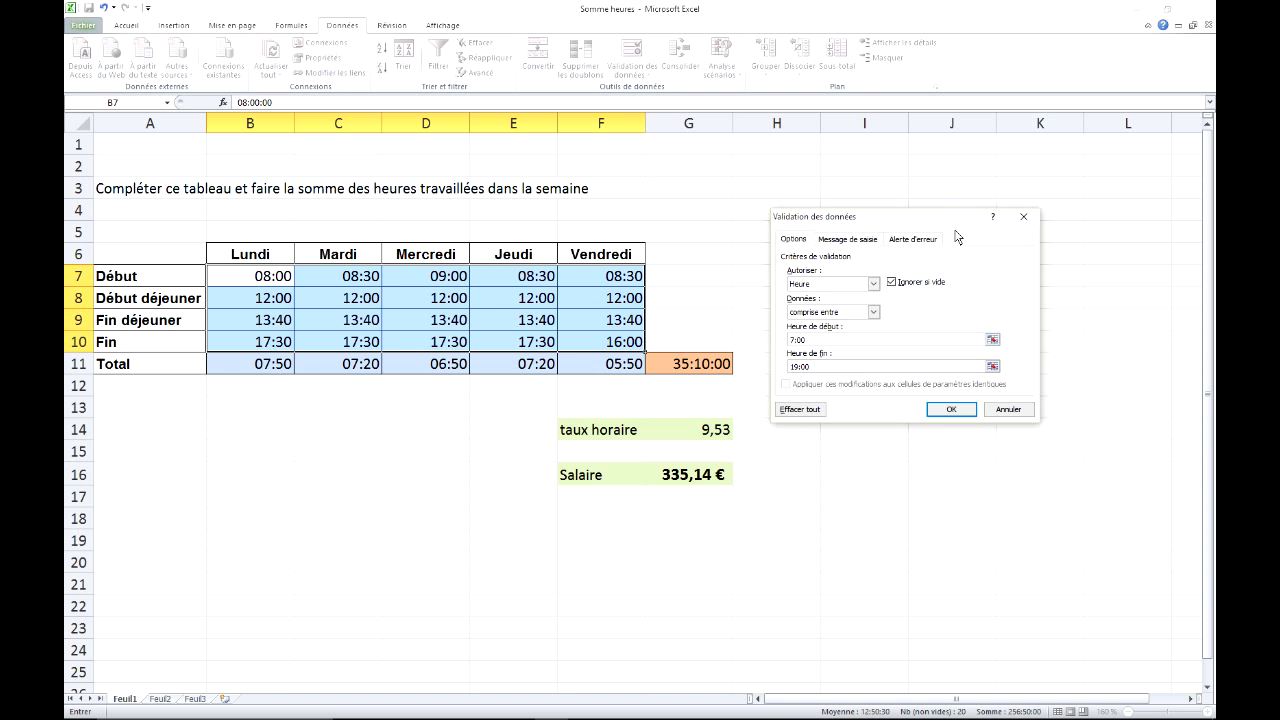
{"action": "left_click", "coordinate": [966, 413]}
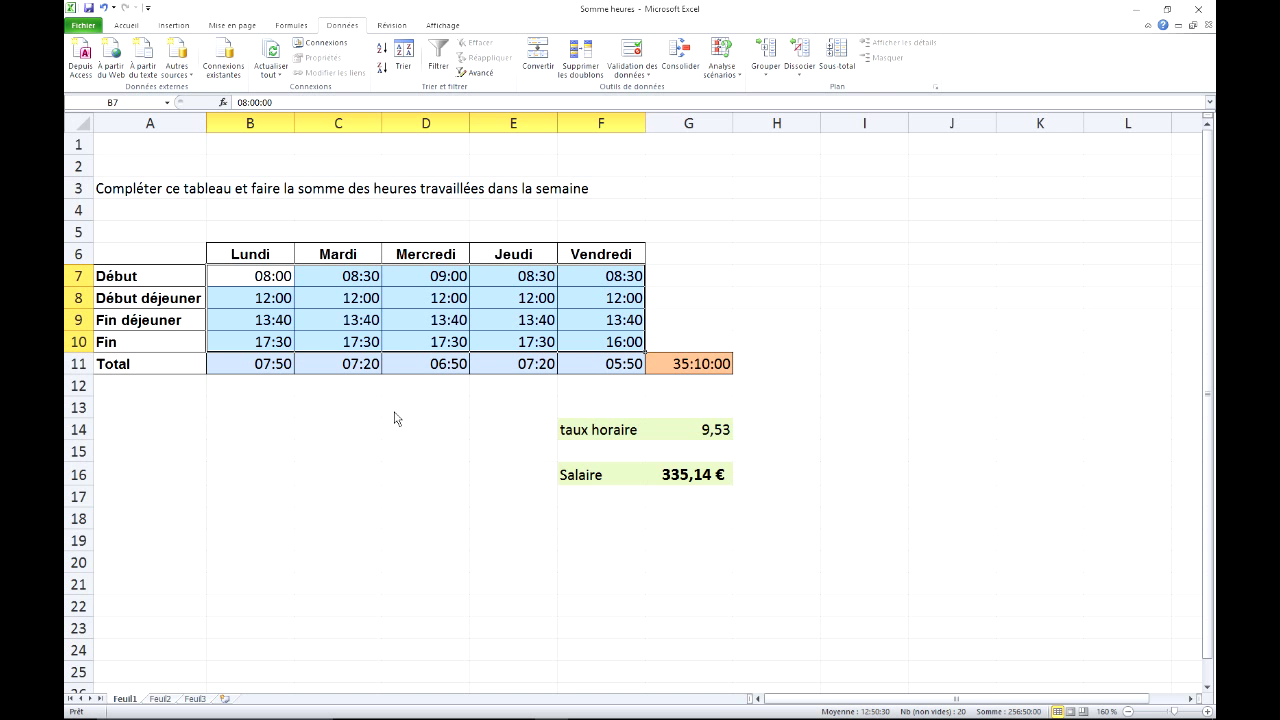
Test the rule in B7: 8 is rejected, 7:00 is accepted, then undone
{"action": "left_click", "coordinate": [279, 285]}
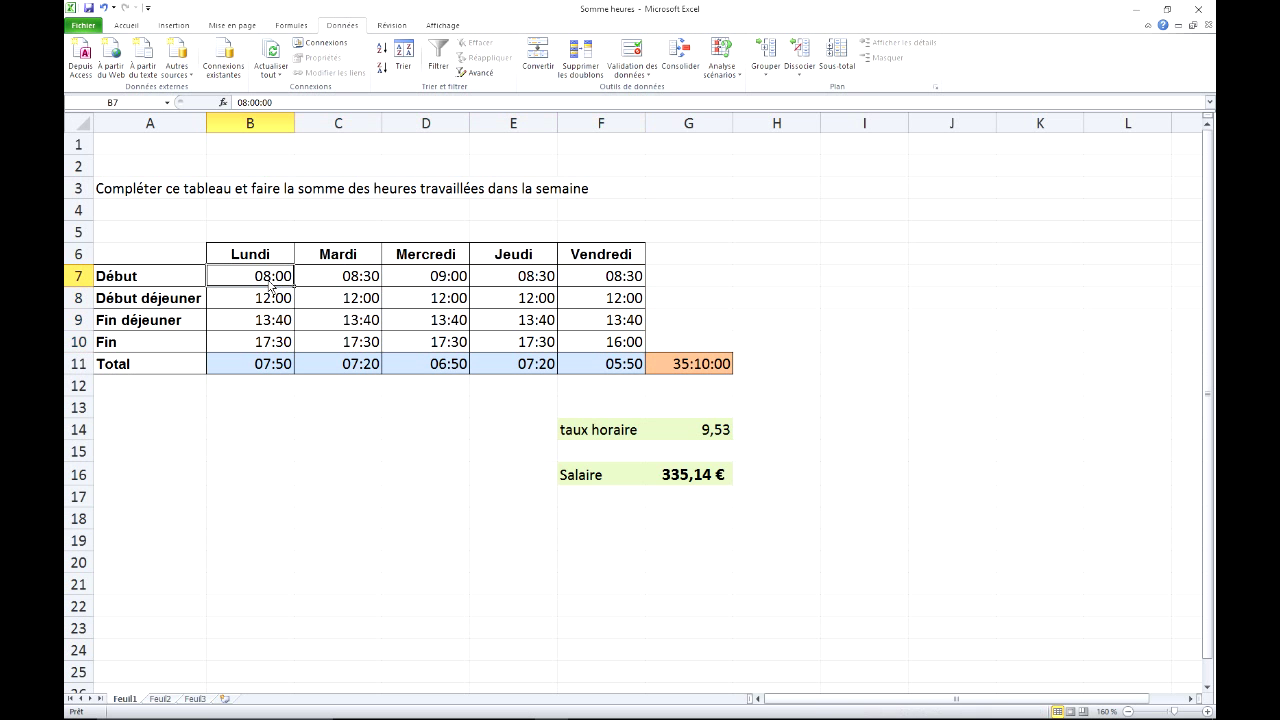
{"action": "type", "text": "8"}
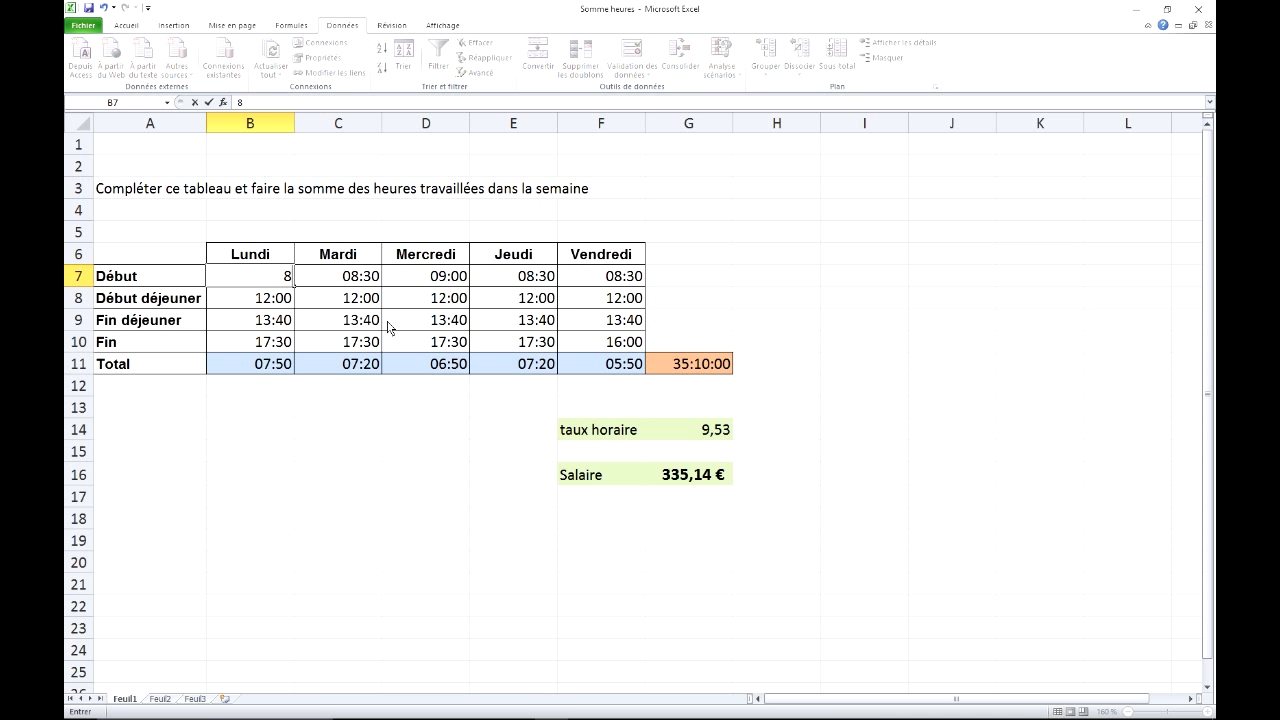
{"action": "key", "text": "Return"}
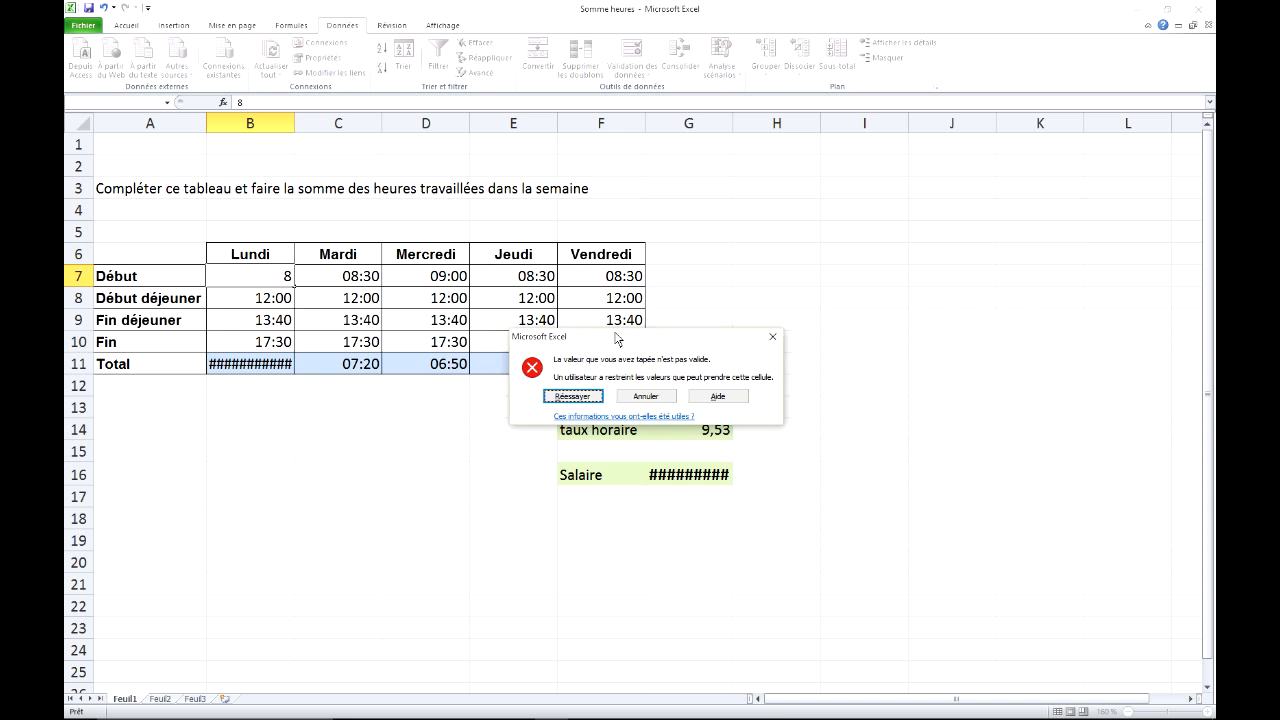
{"action": "left_click_drag", "start_coordinate": [600, 340], "coordinate": [686, 296]}
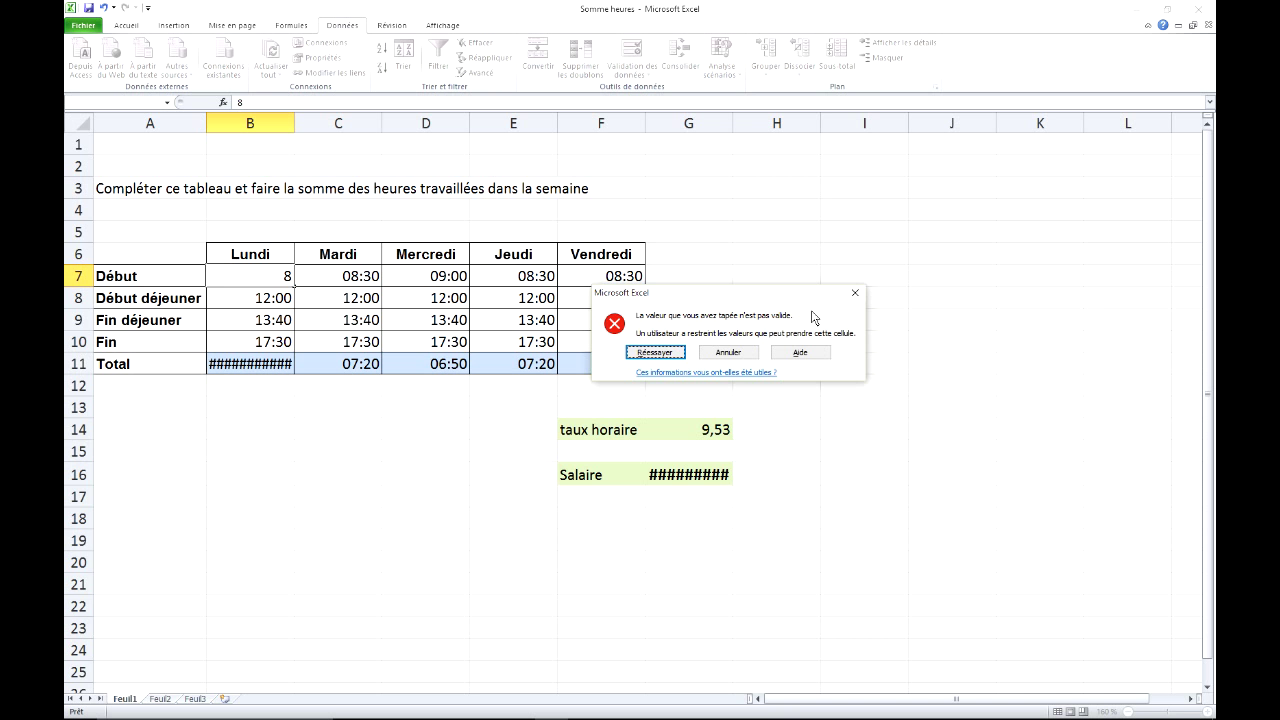
{"action": "left_click", "coordinate": [728, 352]}
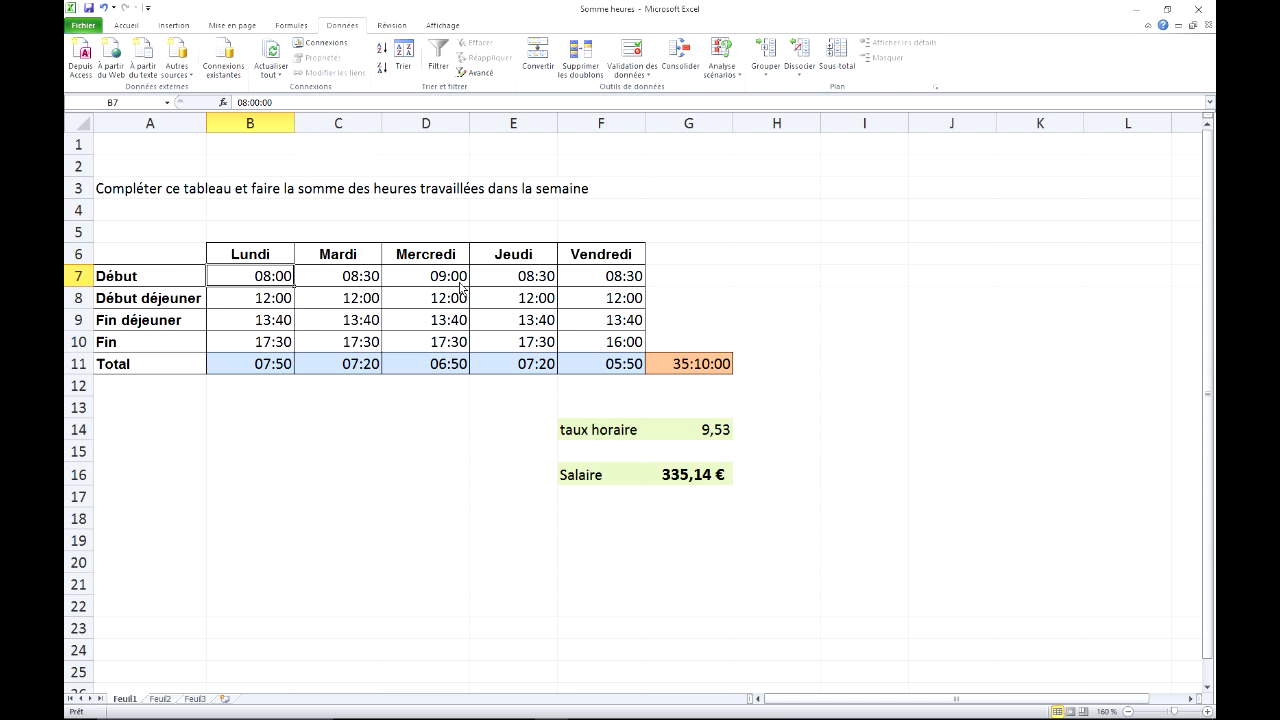
{"action": "type", "text": "7:00"}
{"action": "key", "text": "Return"}
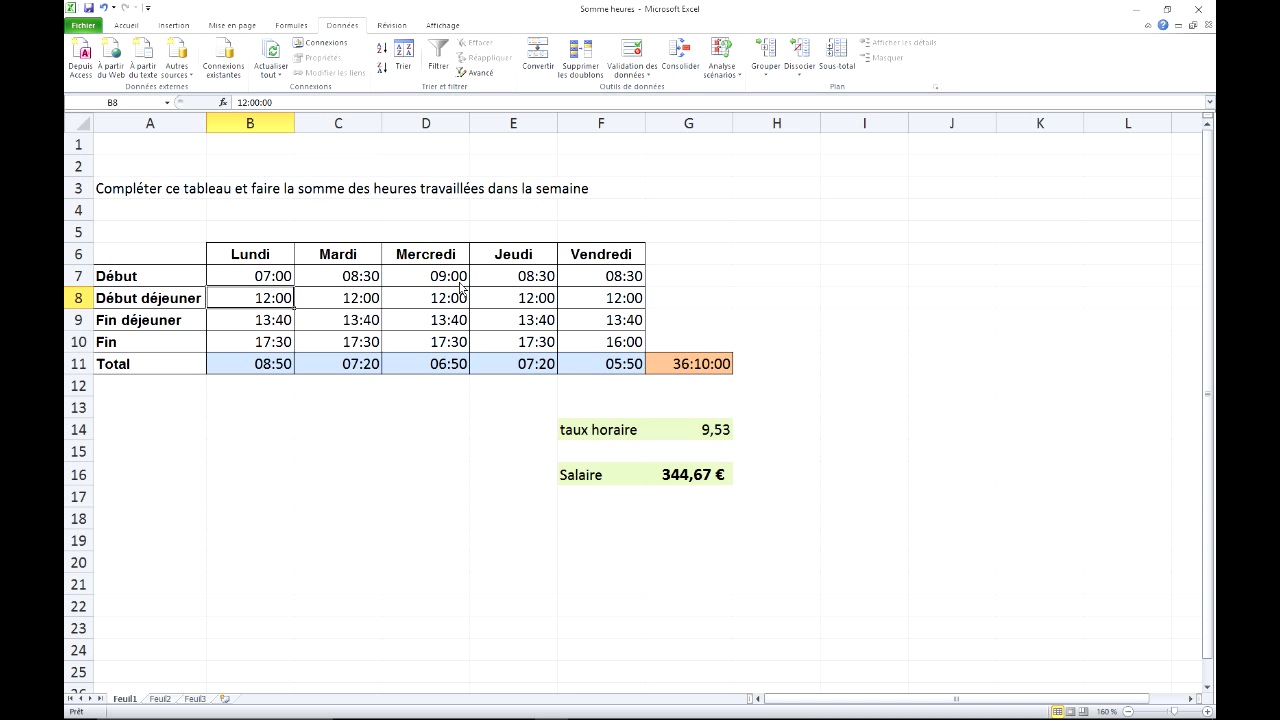
{"action": "left_click", "coordinate": [103, 7]}
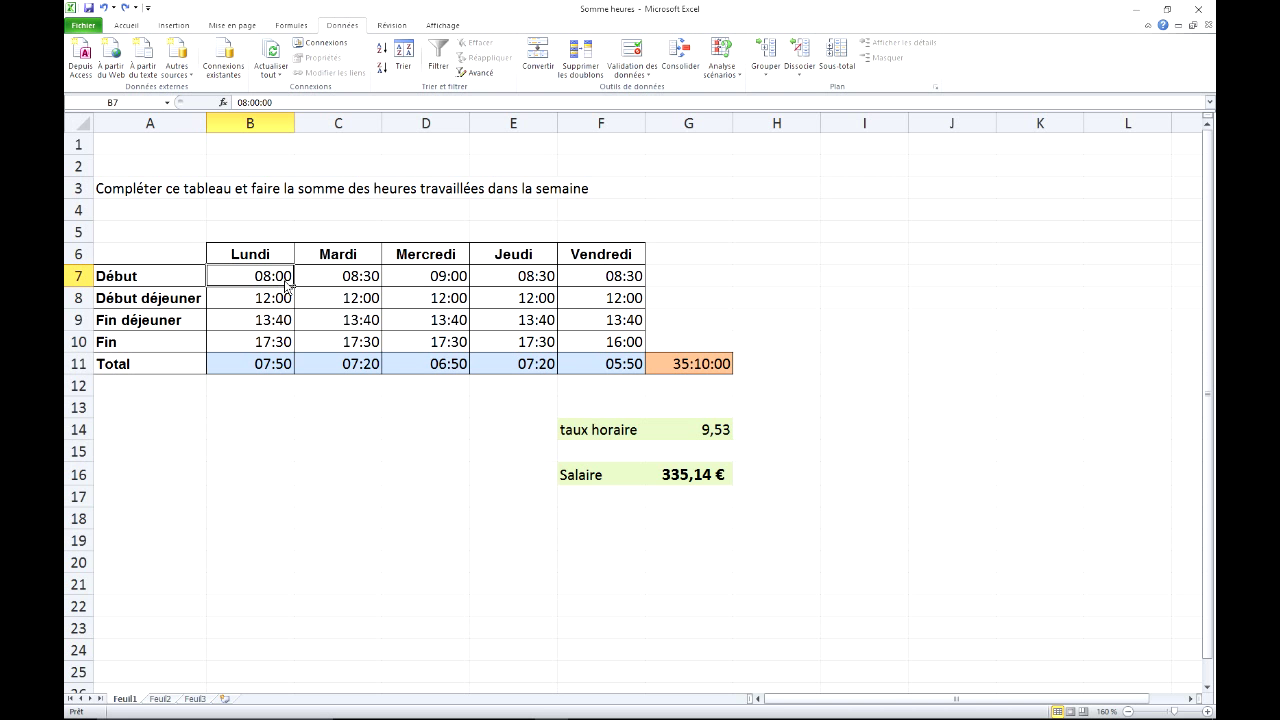
Confirm 6:00 is rejected in B7, then reselect the B7:F10 time block
{"action": "type", "text": "6:00"}
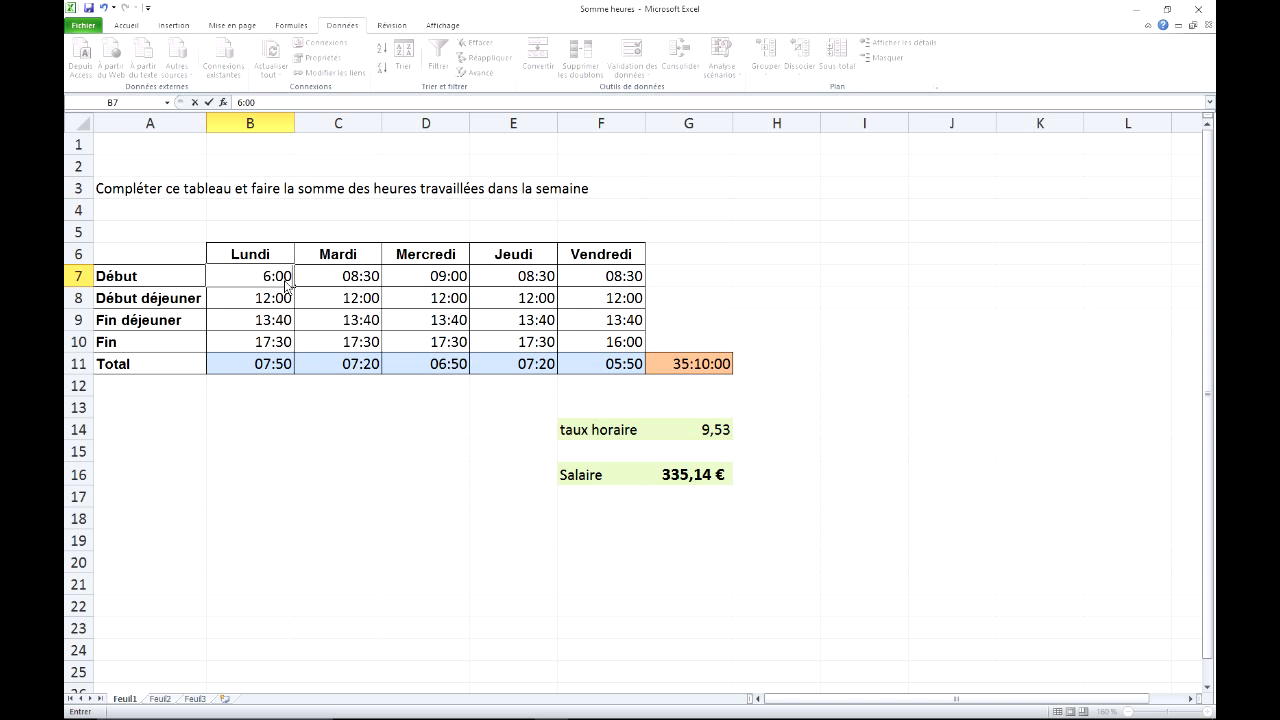
{"action": "key", "text": "Return"}
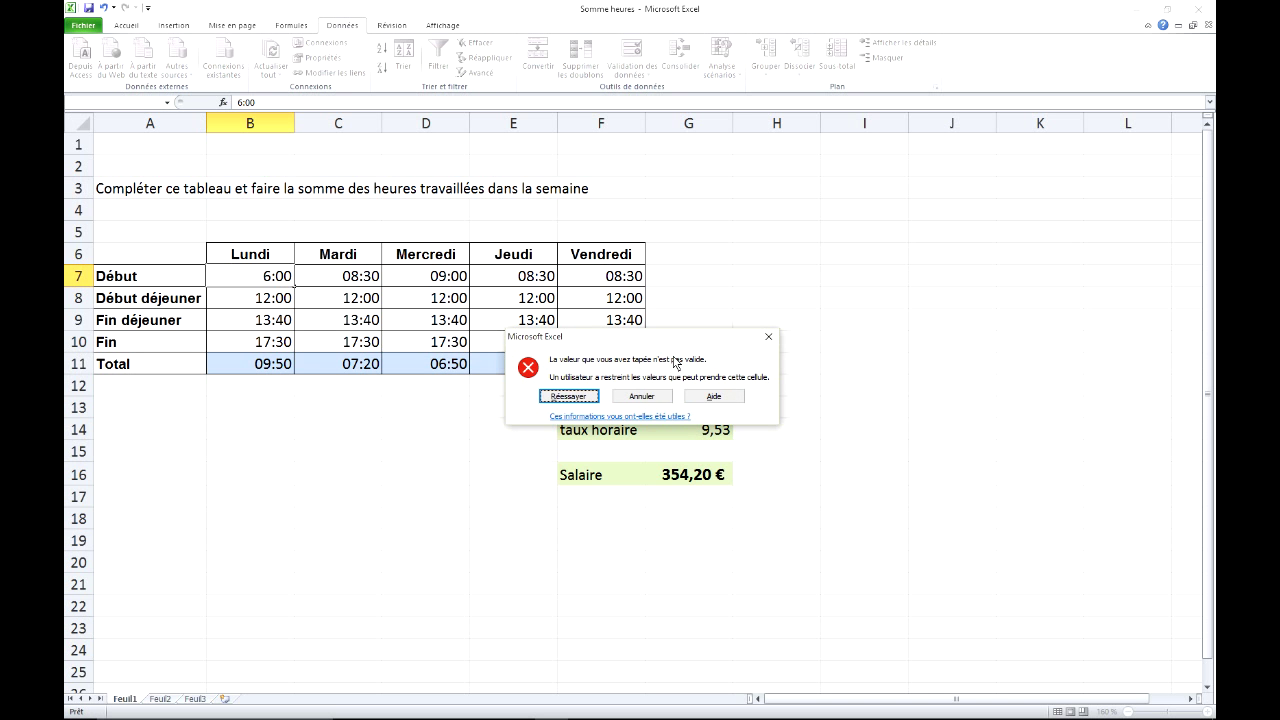
{"action": "left_click_drag", "start_coordinate": [673, 346], "coordinate": [695, 342]}
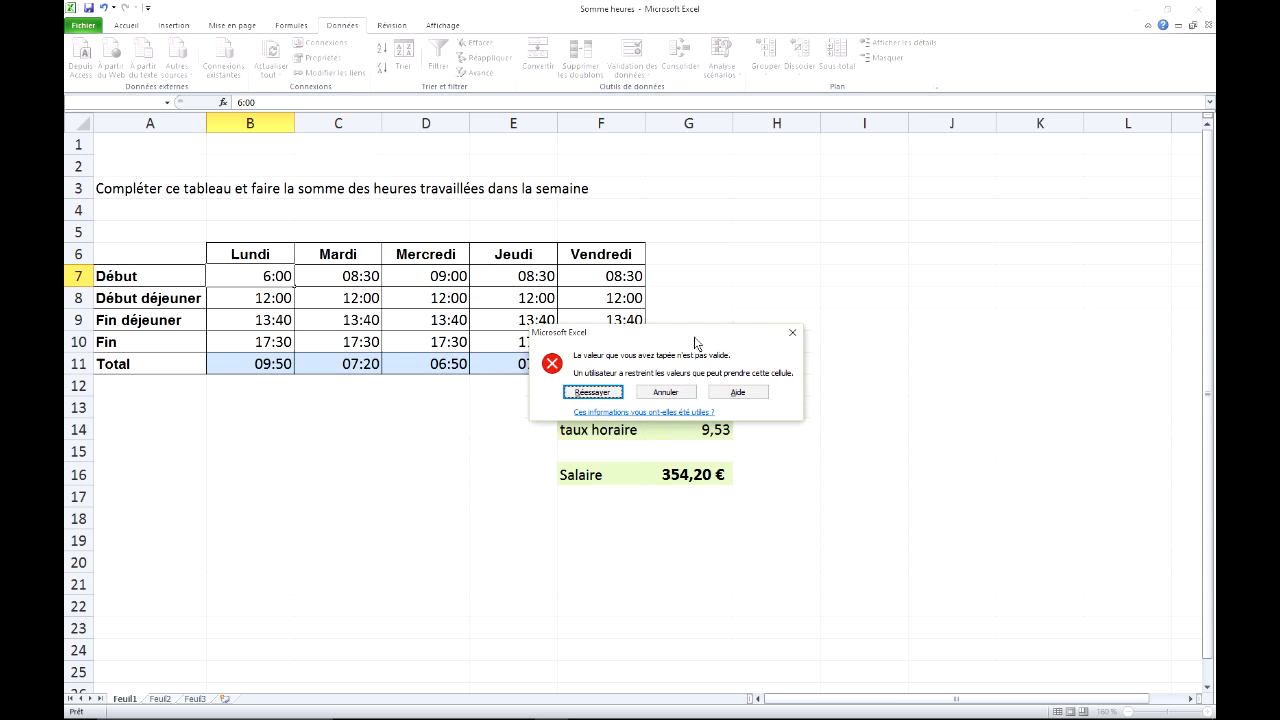
{"action": "left_click", "coordinate": [666, 392]}
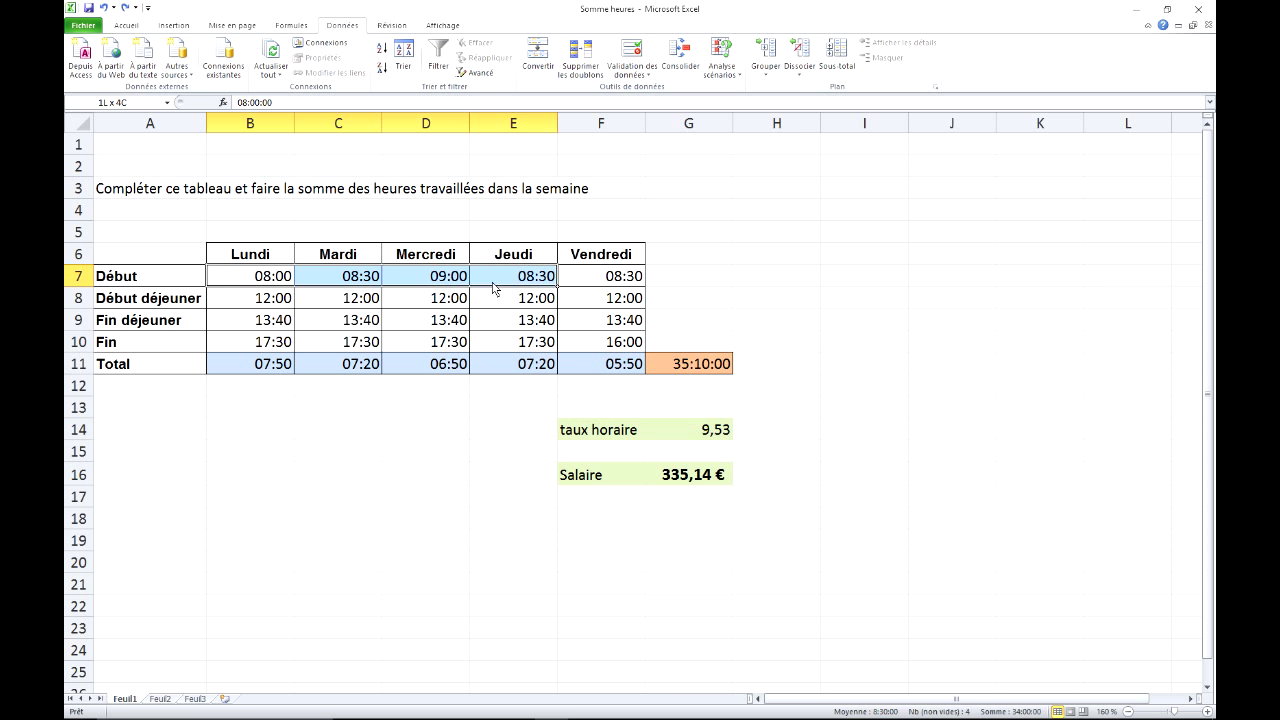
{"action": "left_click_drag", "start_coordinate": [279, 283], "coordinate": [597, 340]}
Add the input message 'Saisir une heure entre 6:00 et 19:00' to the B7:F10 validation
{"action": "left_click", "coordinate": [631, 52]}
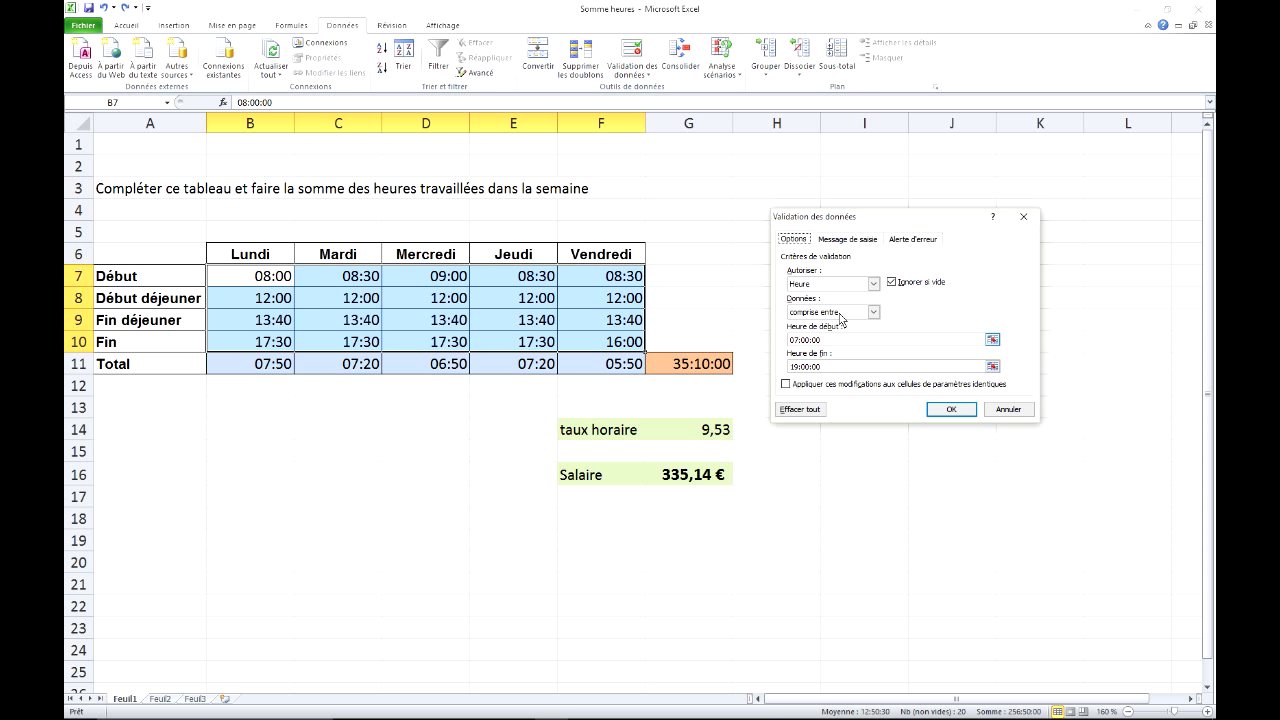
{"action": "left_click", "coordinate": [849, 240]}
{"action": "left_click", "coordinate": [816, 346]}
{"action": "type", "text": "Saisir une heure entre 6:00 et 19:00"}
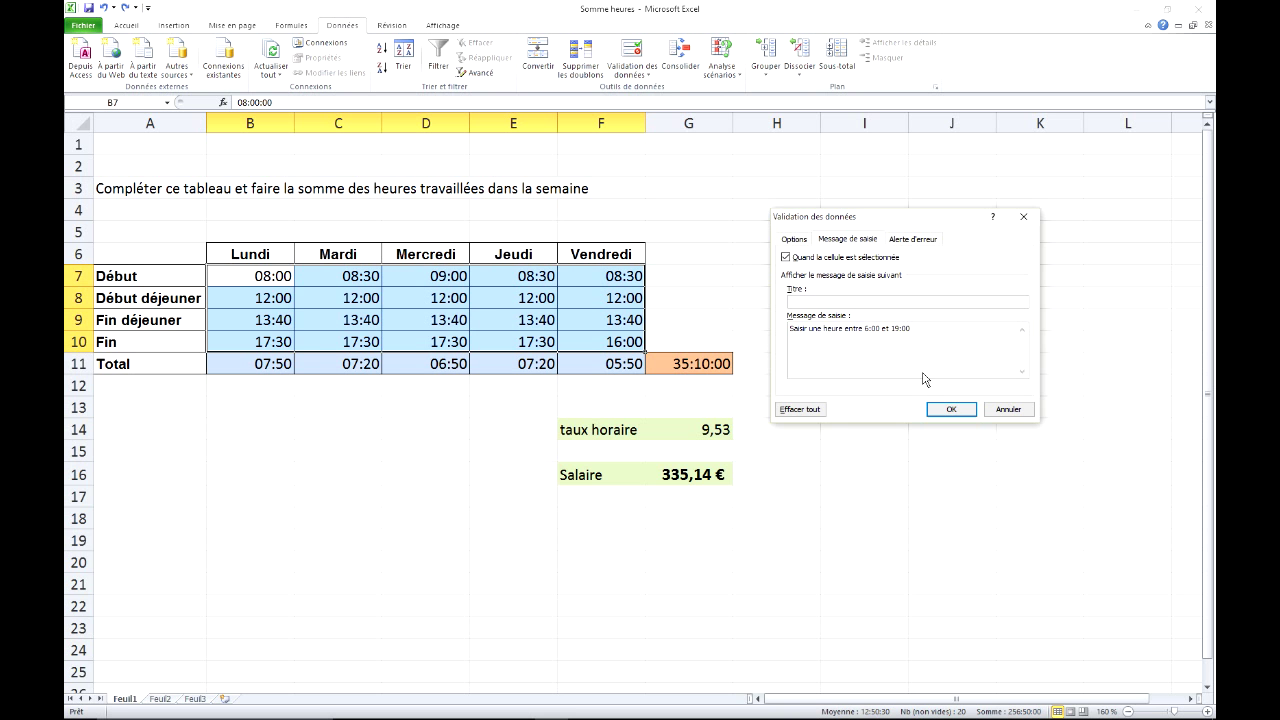
{"action": "left_click", "coordinate": [948, 410]}
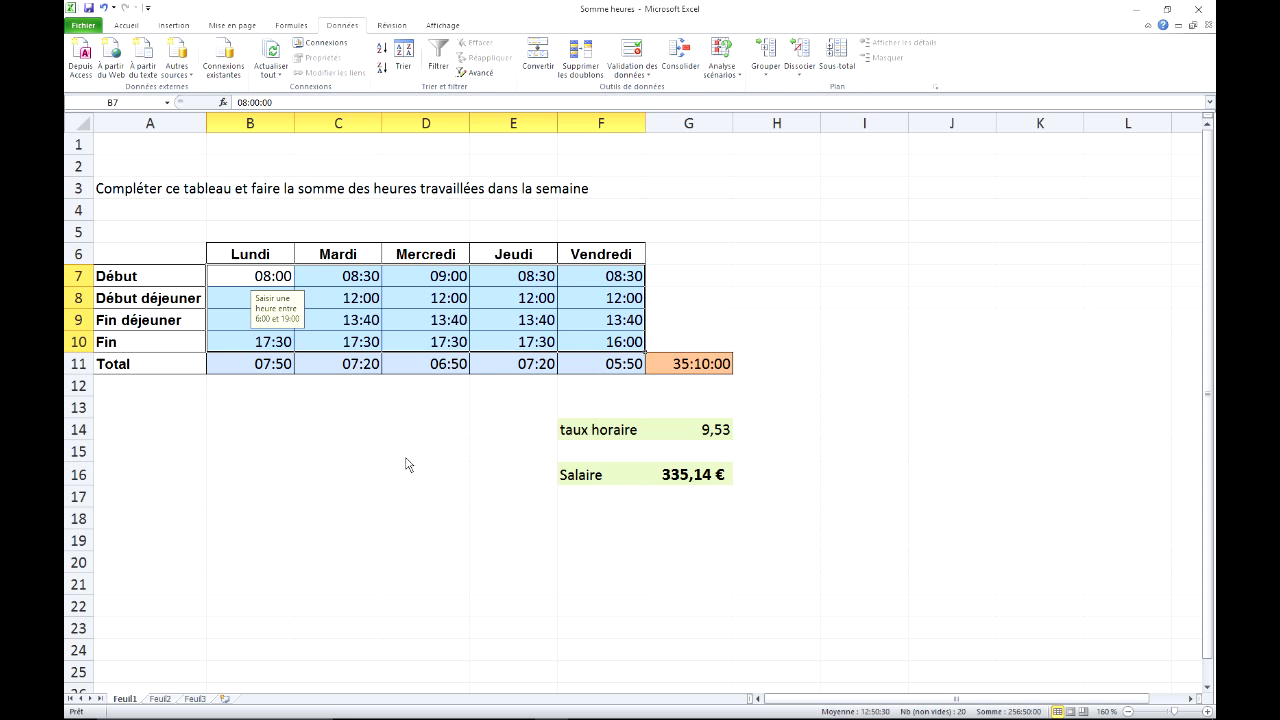
{"action": "left_click", "coordinate": [373, 302]}
{"action": "left_click", "coordinate": [437, 304]}
{"action": "left_click", "coordinate": [519, 304]}
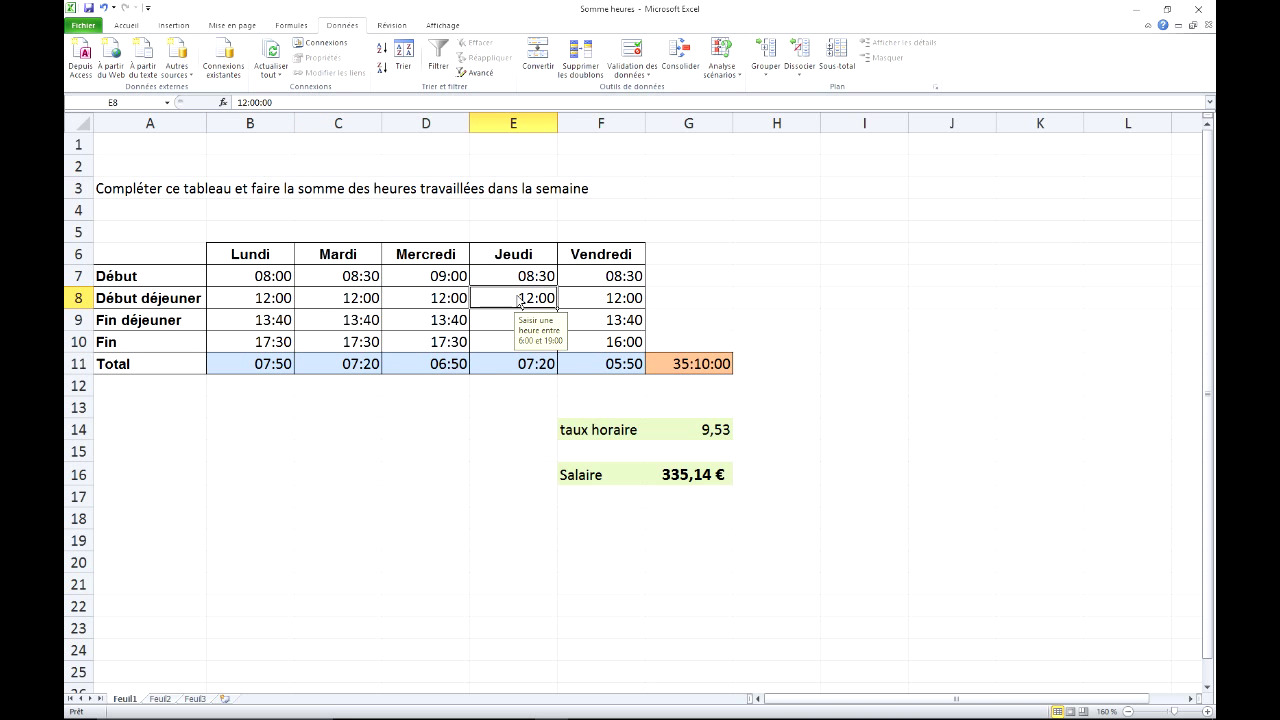
{"action": "left_click", "coordinate": [508, 345]}
{"action": "left_click", "coordinate": [455, 347]}
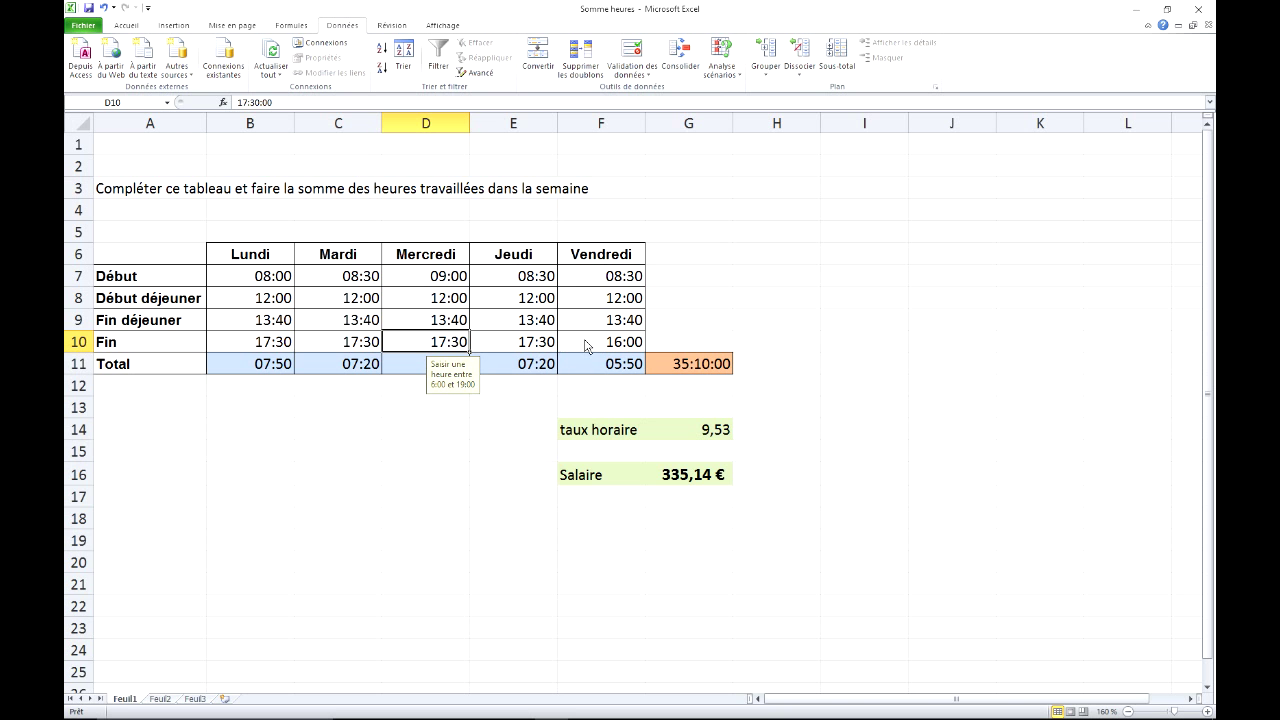
{"action": "left_click", "coordinate": [588, 344]}
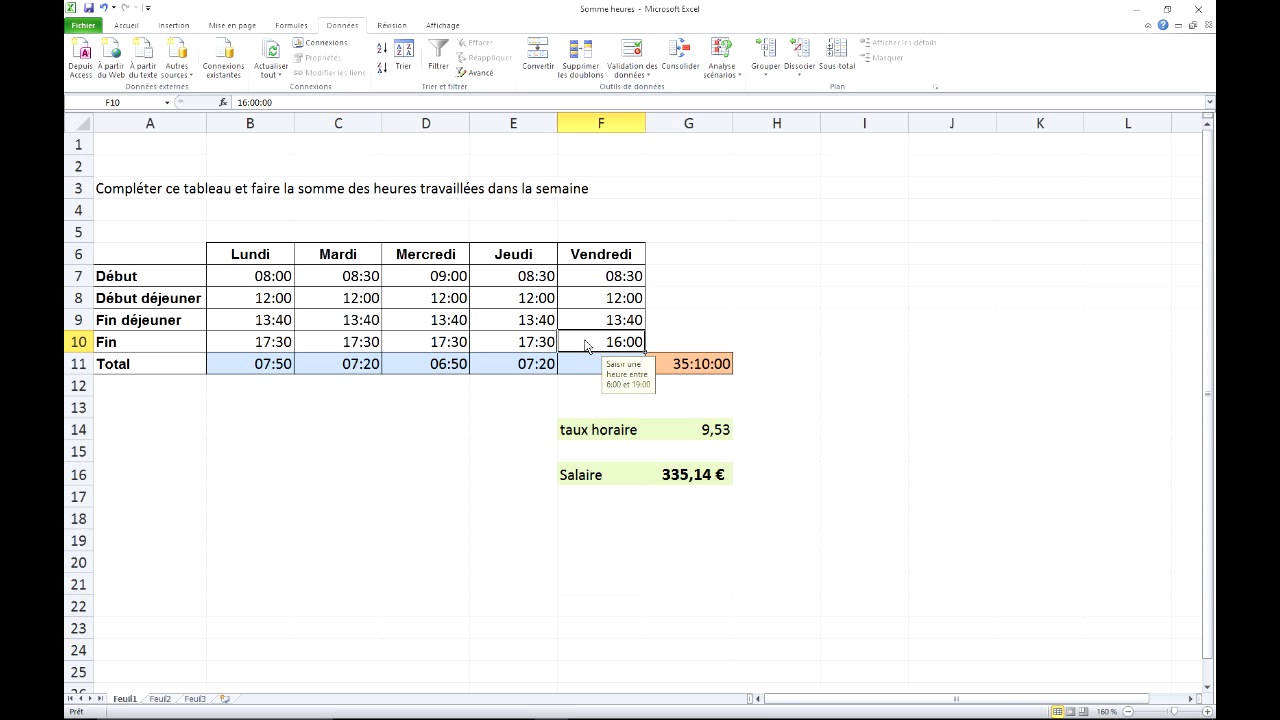
{"action": "left_click", "coordinate": [700, 438]}
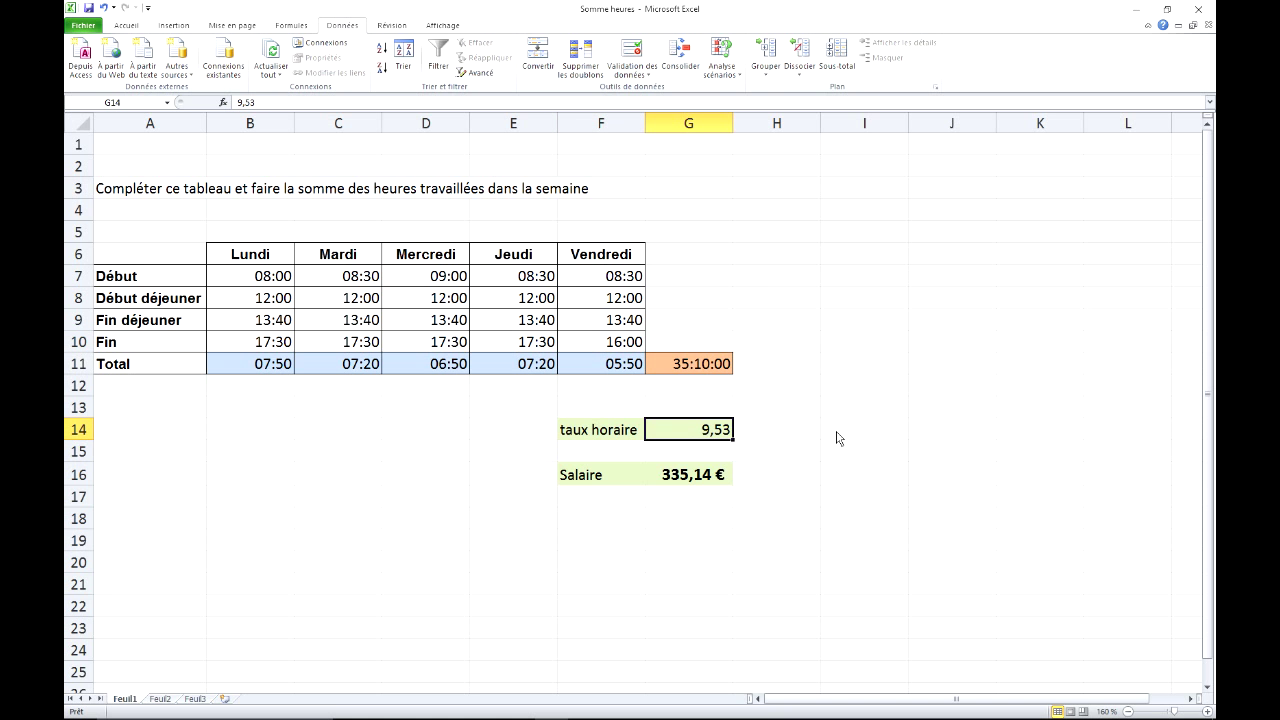
Enter a test 'h' as the hourly rate in G14 and undo it, keeping 9,53
{"action": "type", "text": "h"}
{"action": "key", "text": "Return"}
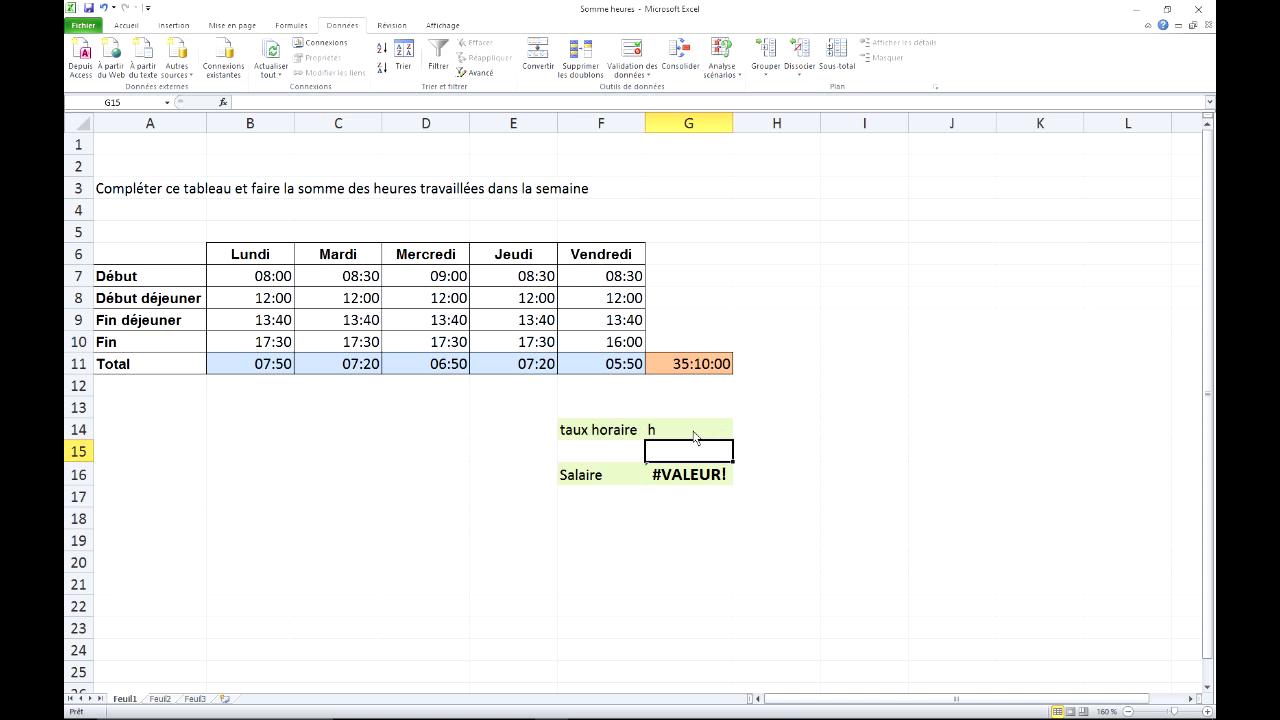
{"action": "left_click", "coordinate": [104, 8]}
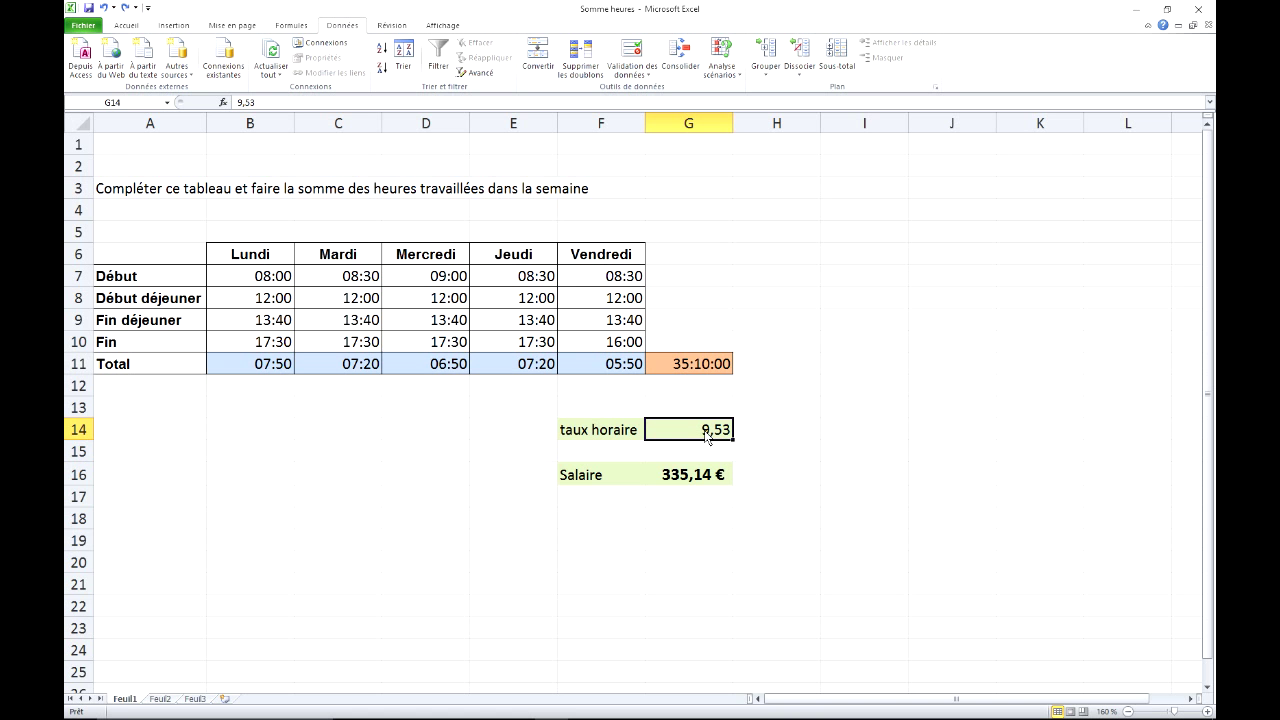
Validate G14 to accept only Décimal values supérieure à 0
{"action": "left_click", "coordinate": [636, 60]}
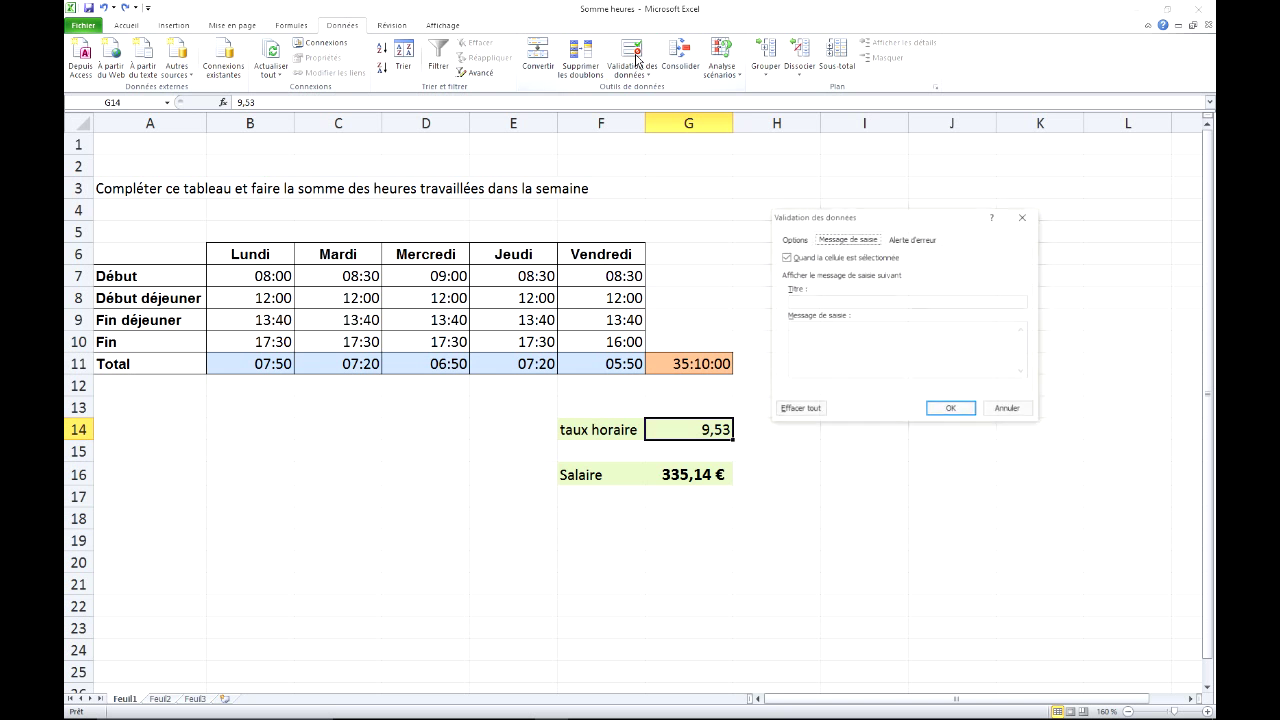
{"action": "left_click", "coordinate": [801, 241]}
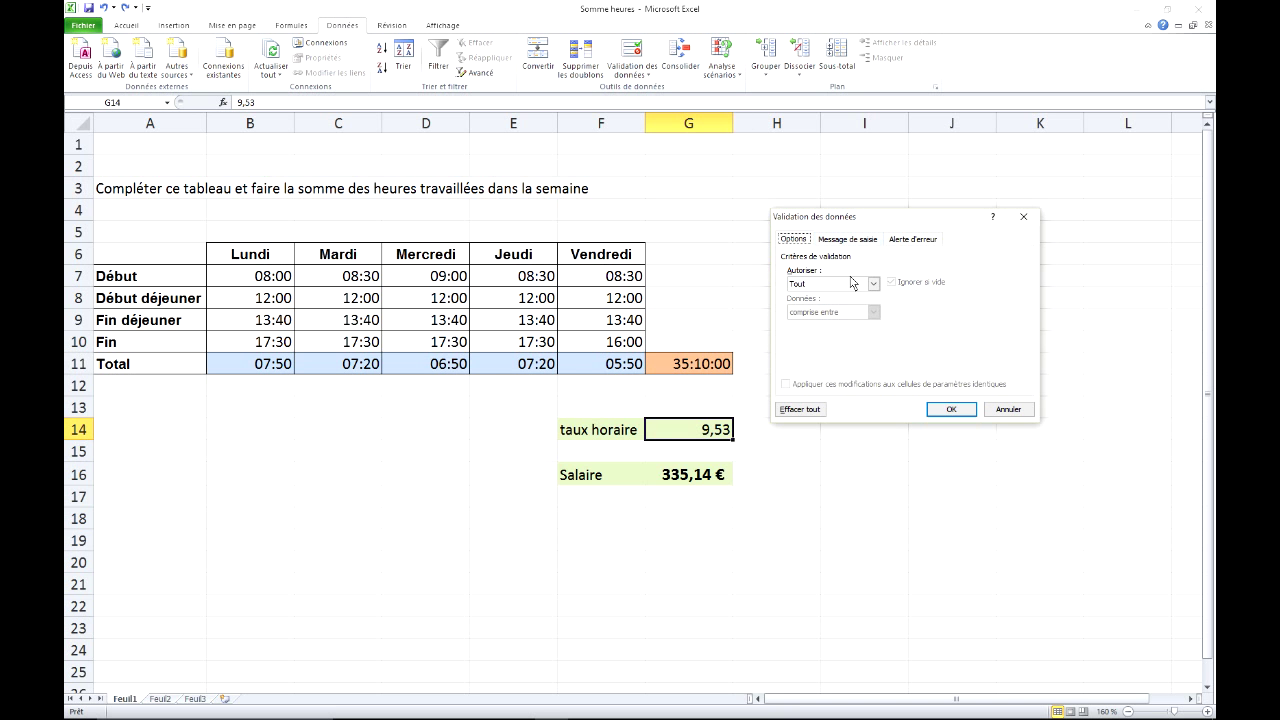
{"action": "left_click", "coordinate": [861, 285]}
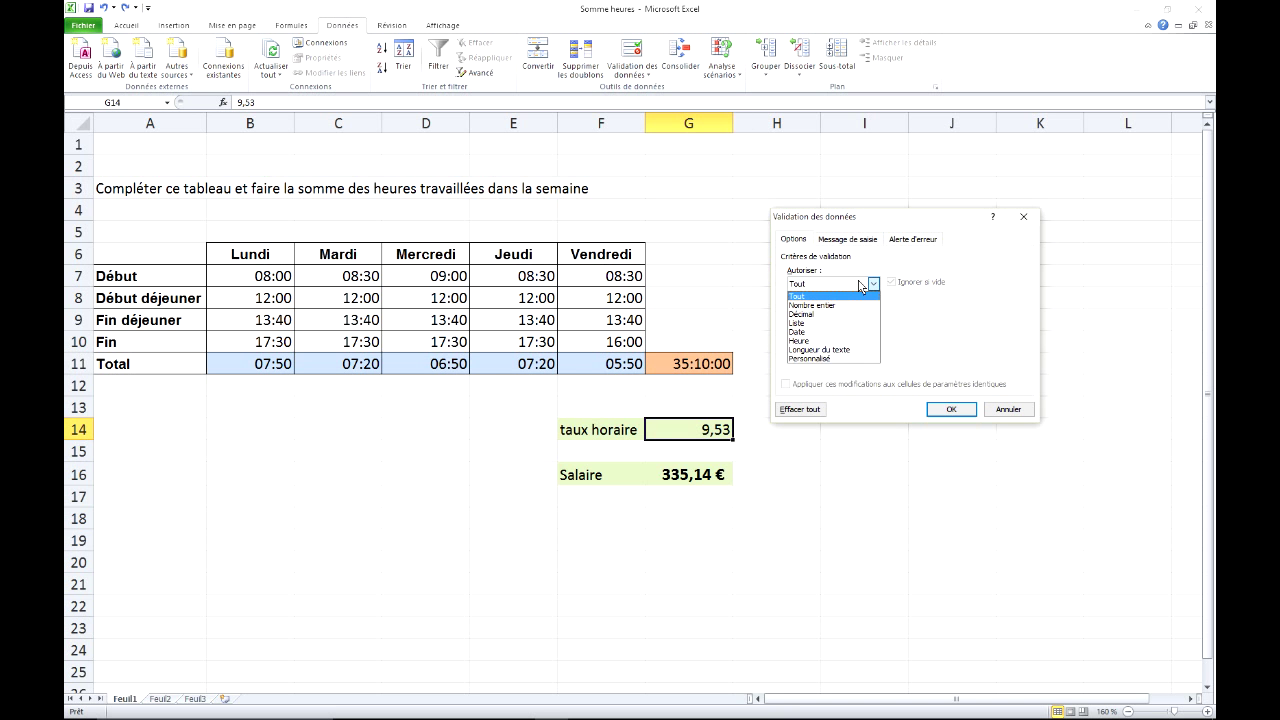
{"action": "left_click", "coordinate": [826, 314]}
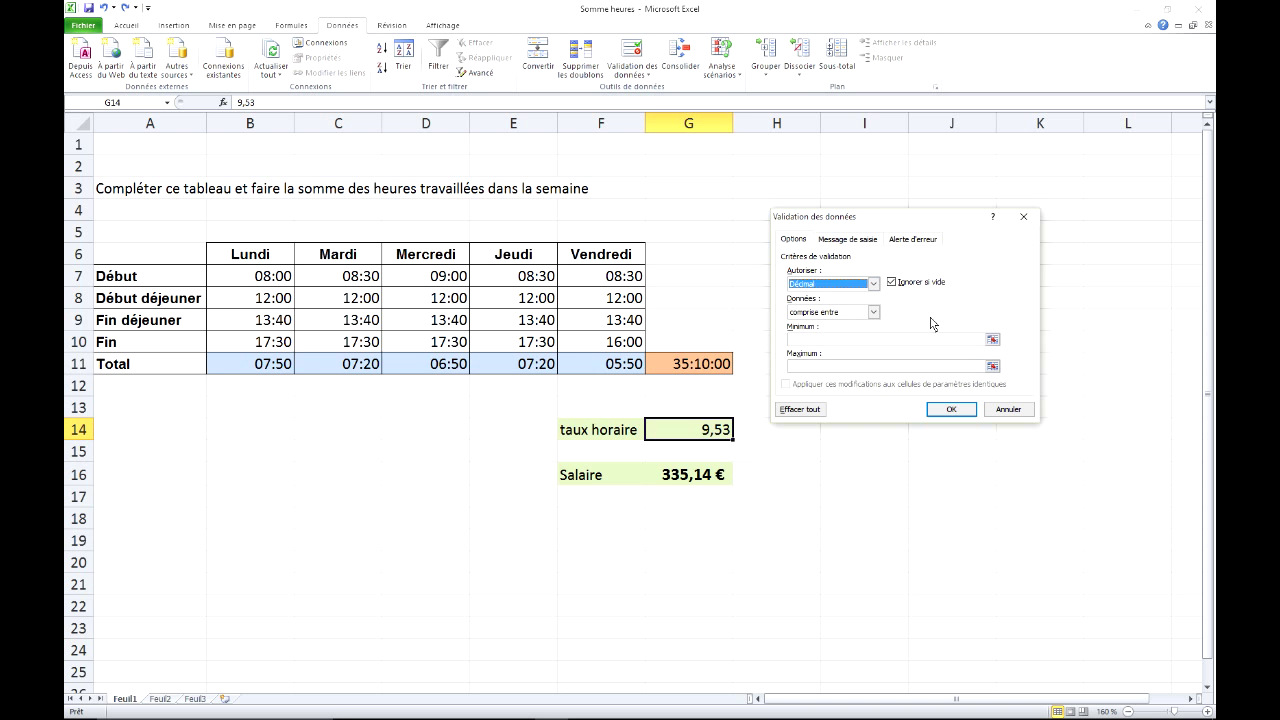
{"action": "left_click", "coordinate": [873, 313]}
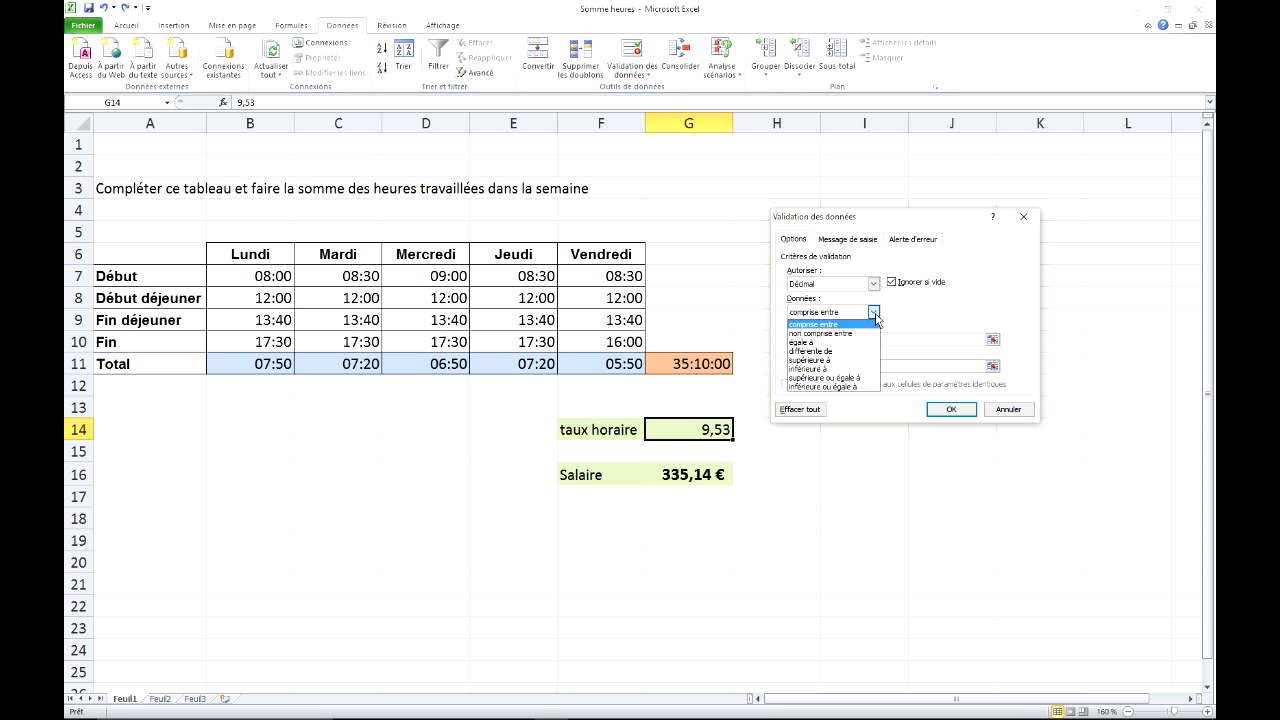
{"action": "left_click", "coordinate": [830, 360]}
{"action": "left_click", "coordinate": [832, 340]}
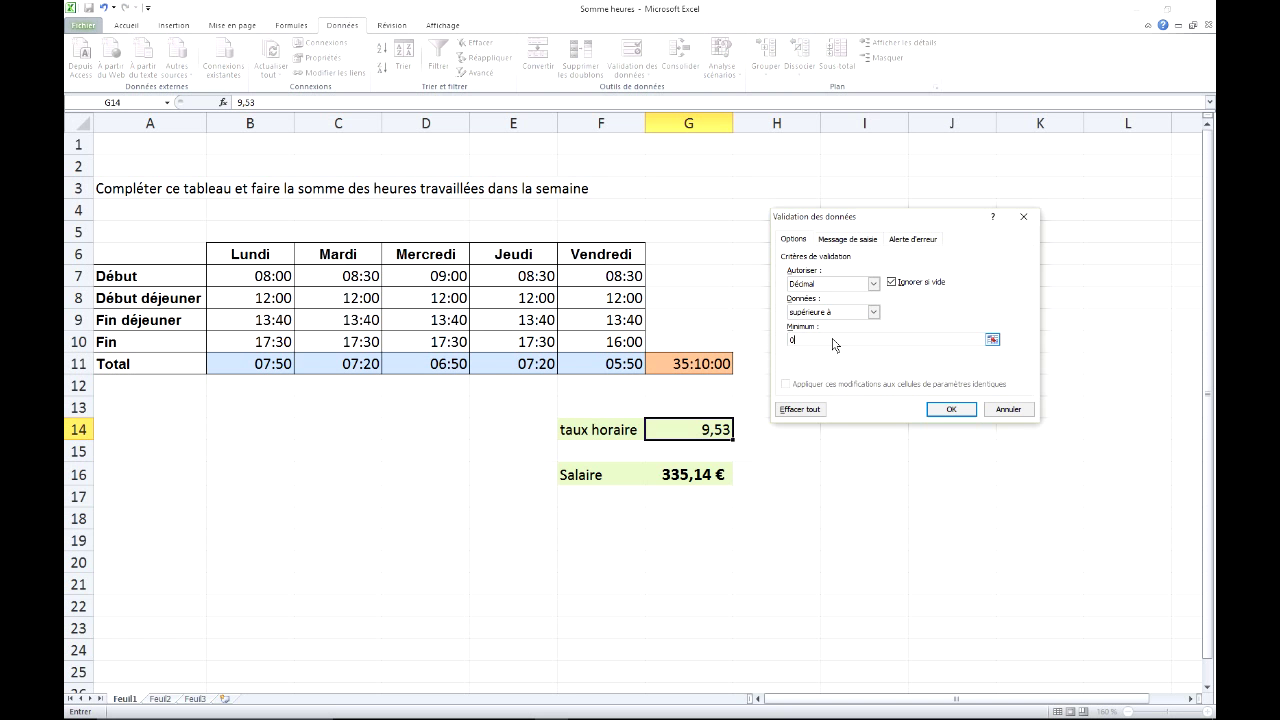
{"action": "left_click", "coordinate": [958, 411]}
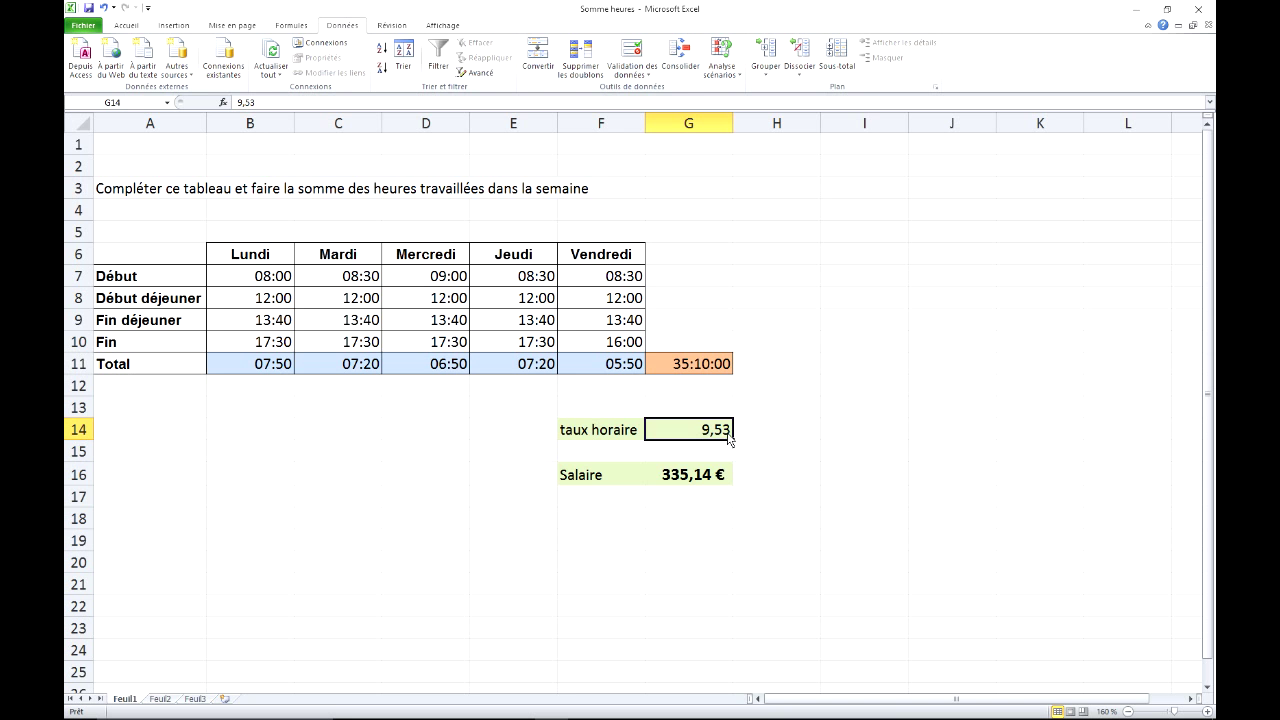
{"action": "type", "text": "j"}
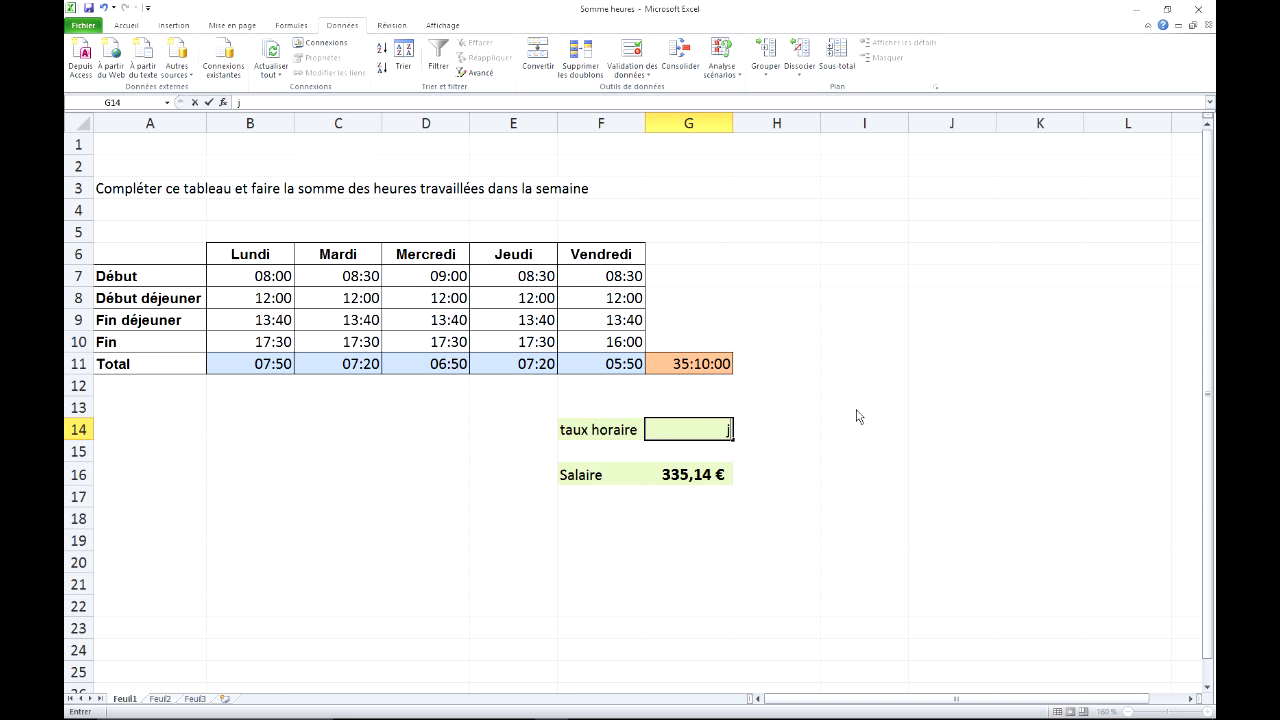
{"action": "key", "text": "Return"}
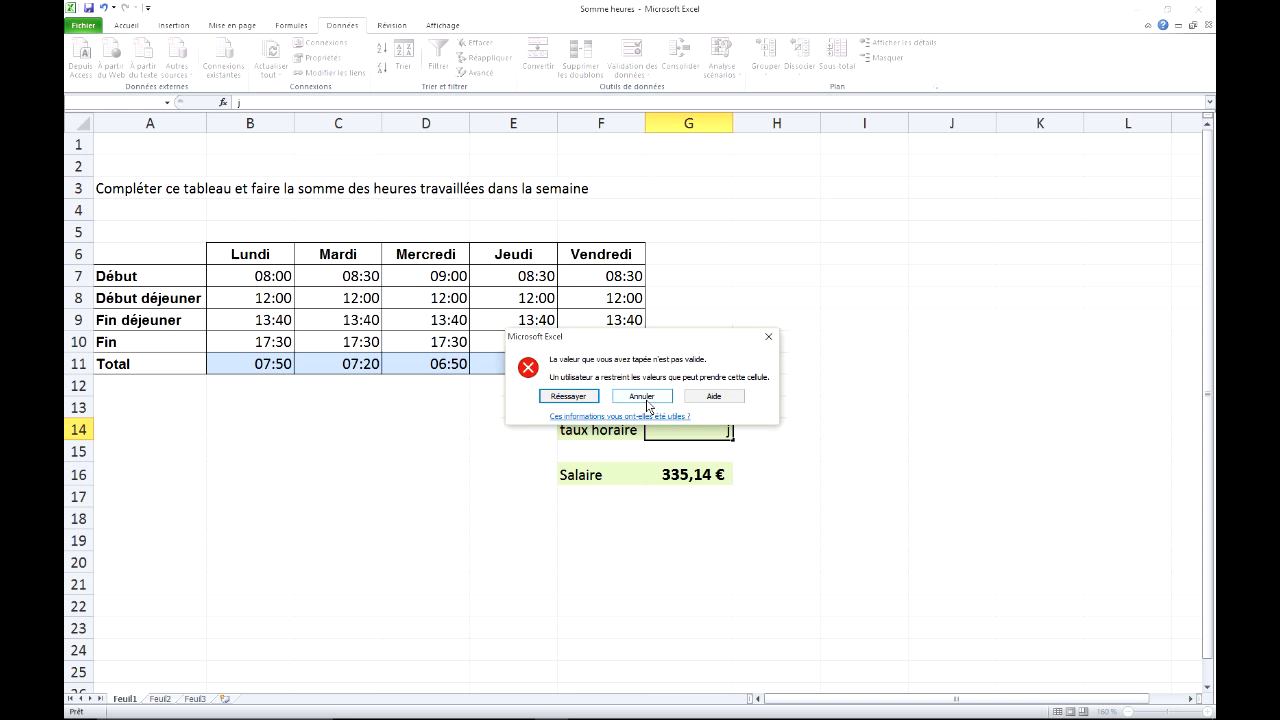
{"action": "left_click", "coordinate": [644, 397]}
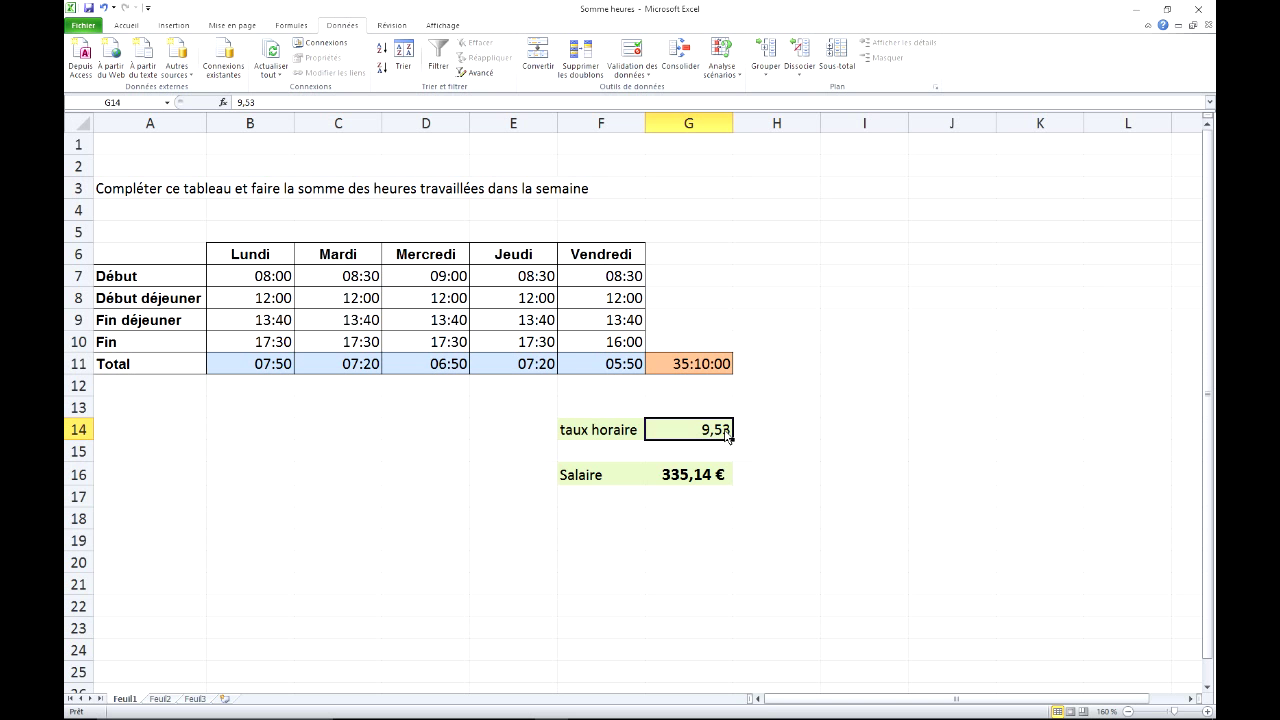
{"action": "type", "text": "0,01"}
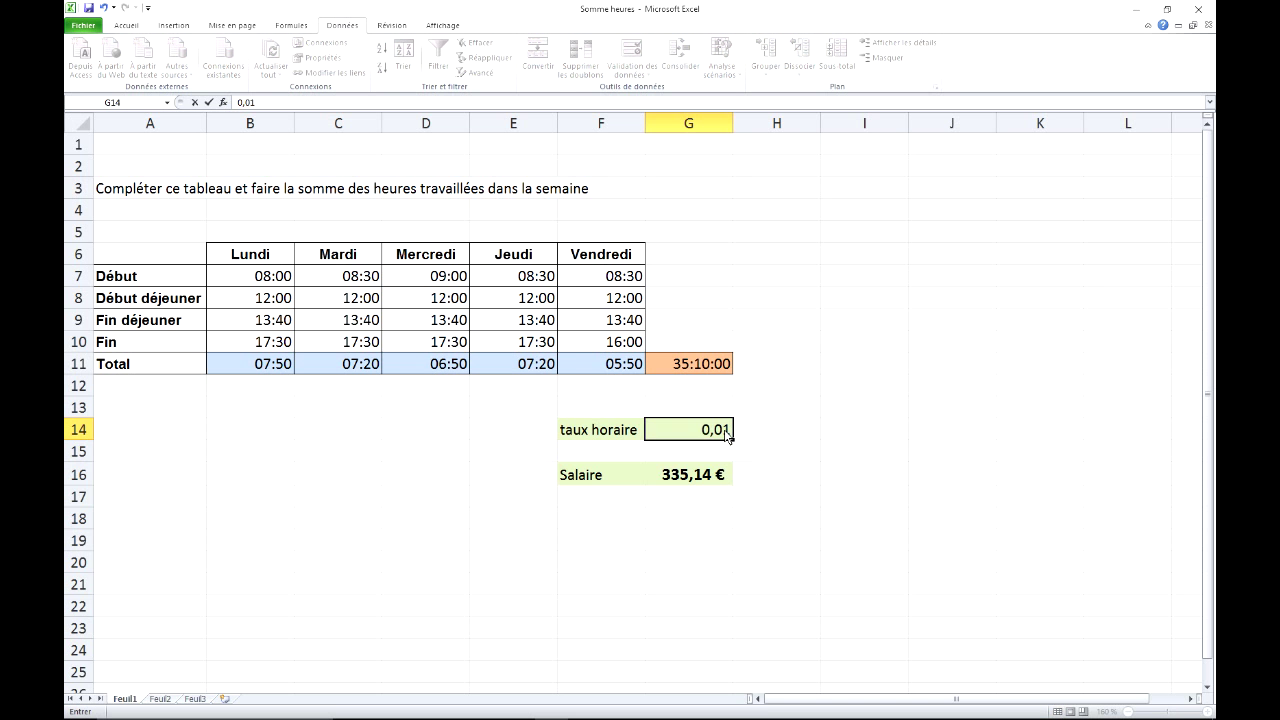
{"action": "key", "text": "Return"}
{"action": "left_click", "coordinate": [727, 433]}
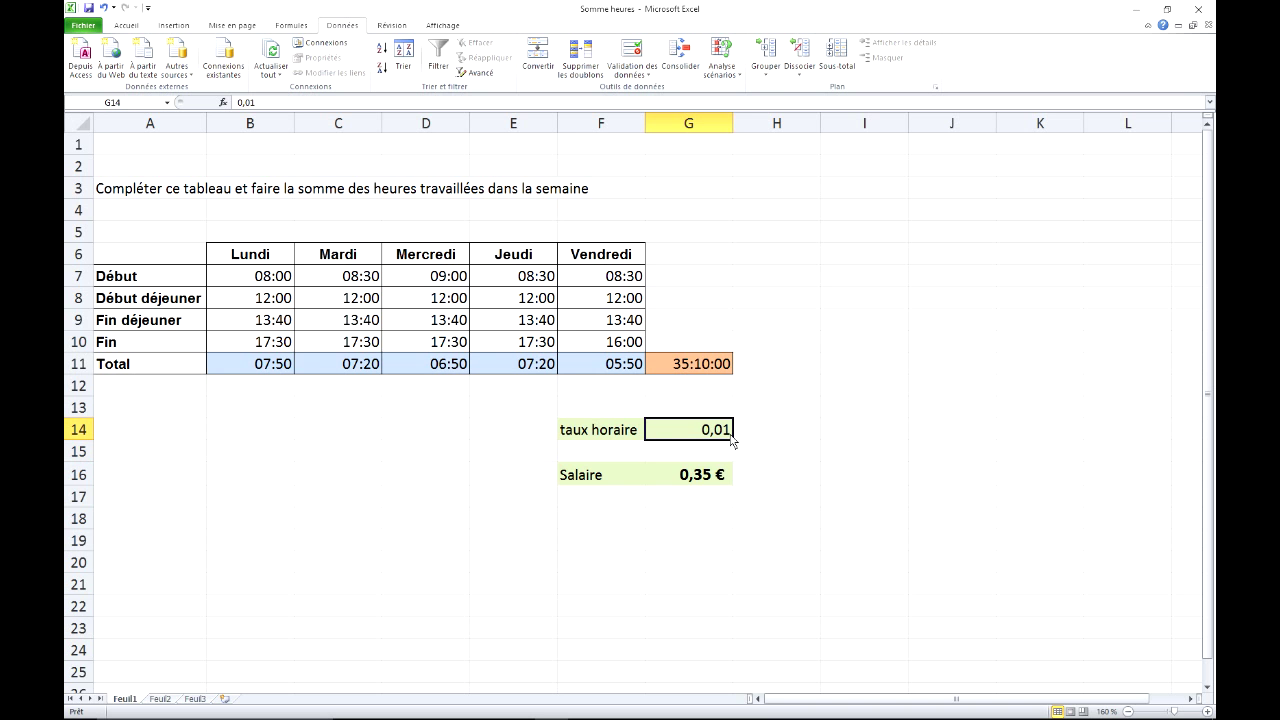
{"action": "left_click", "coordinate": [104, 8]}
{"action": "left_click", "coordinate": [199, 411]}
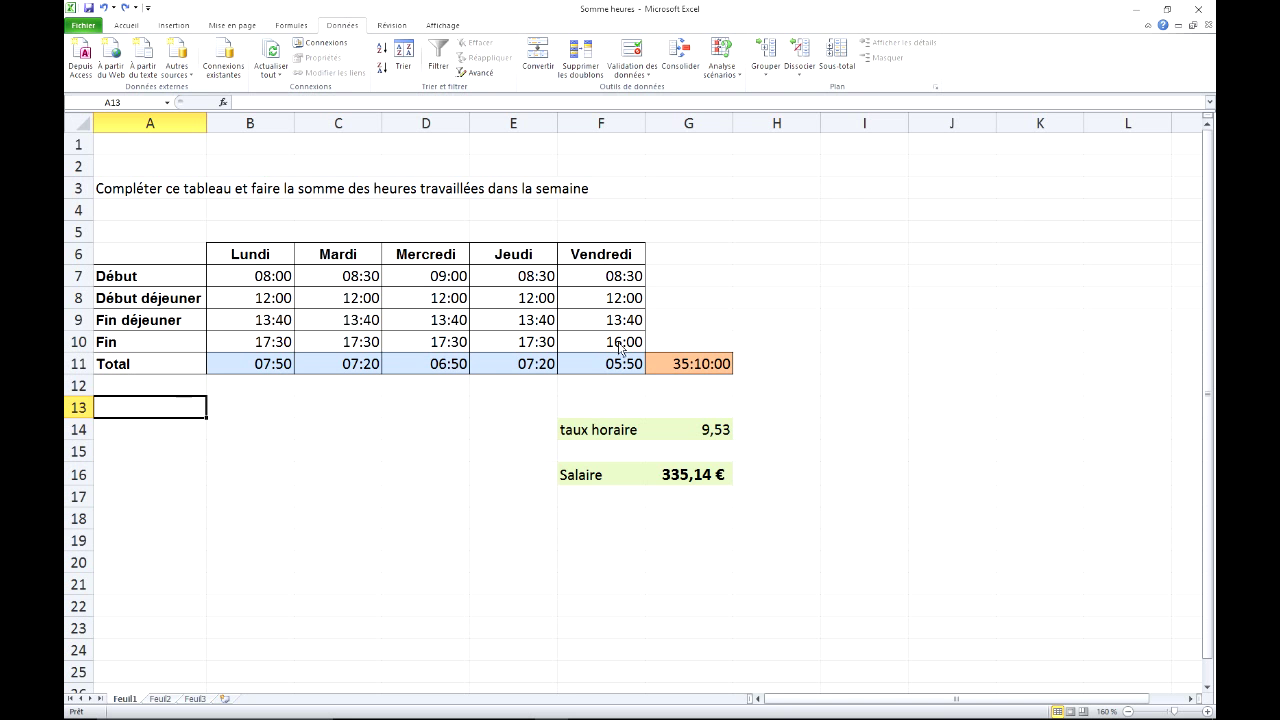
Open data validation for A13 and list the Autoriser value types
{"action": "left_click", "coordinate": [645, 53]}
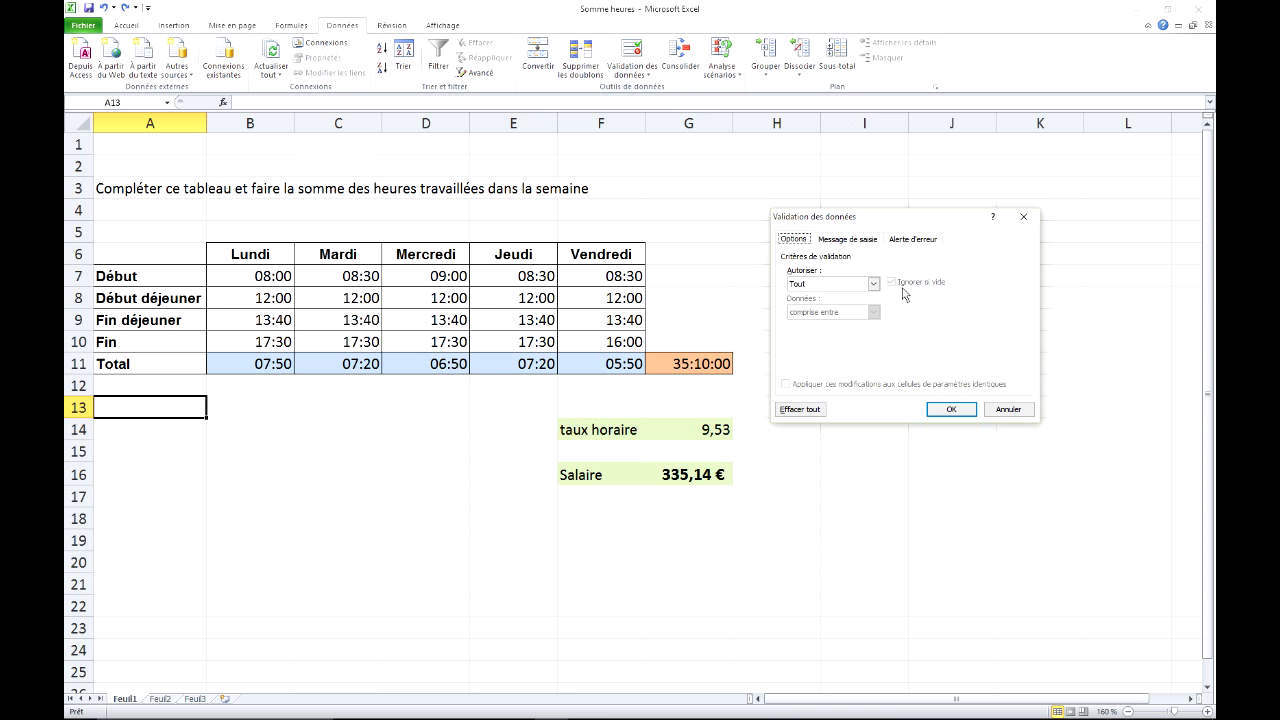
{"action": "left_click", "coordinate": [873, 284]}
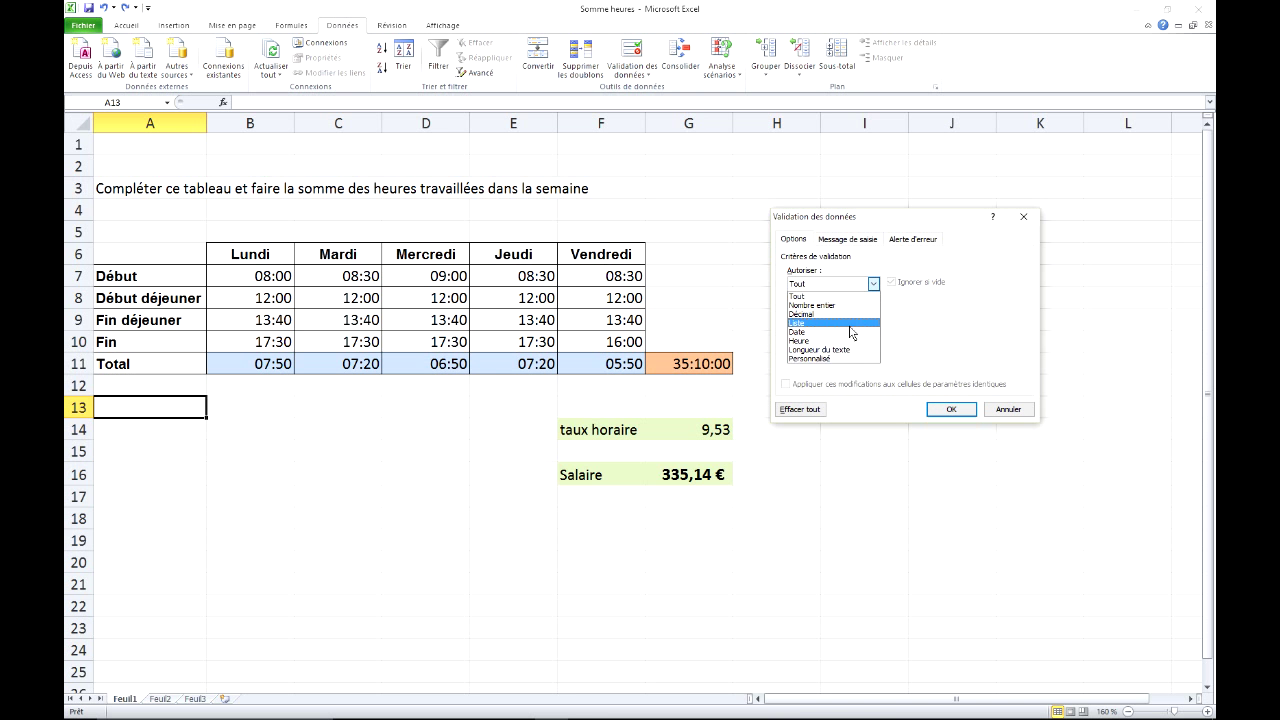